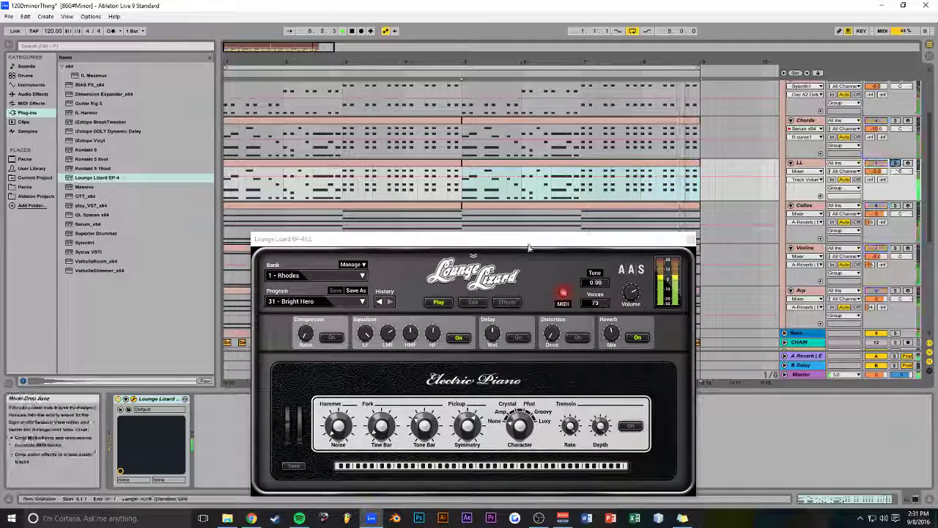
# - Adjust the Fork section's Tine Bar and Tone Bar levels in Lounge Lizard and try switching its tremolo
pyautogui.moveTo(365, 239); pyautogui.dragTo(291, 139)
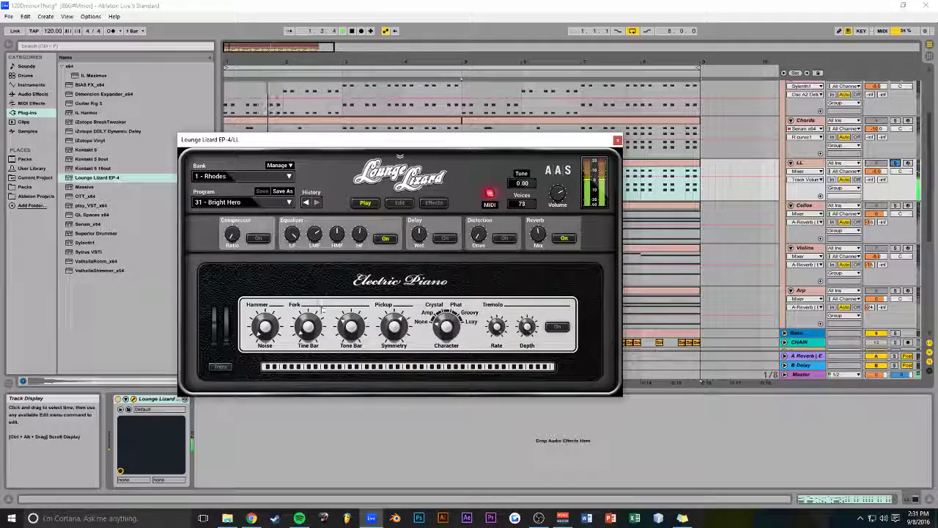
pyautogui.moveTo(308, 327); pyautogui.dragTo(308, 312)
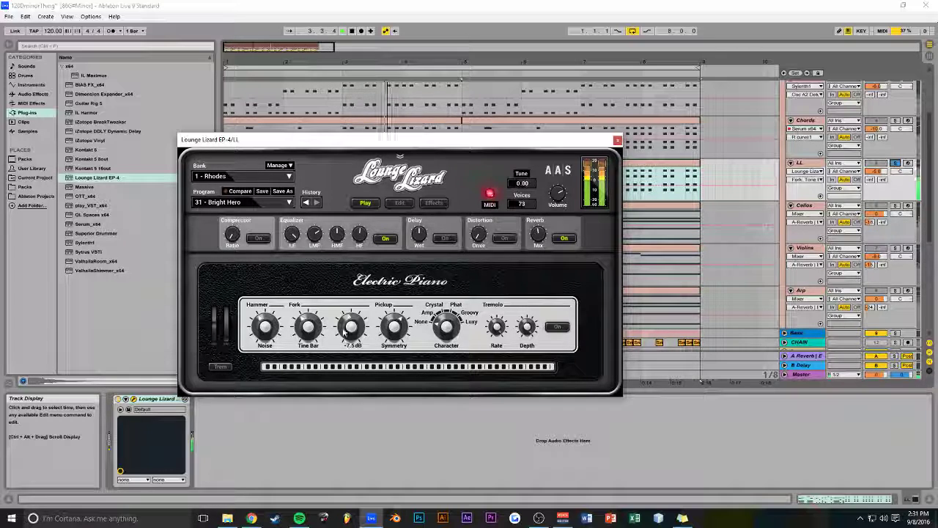
pyautogui.moveTo(357, 332); pyautogui.dragTo(357, 326)
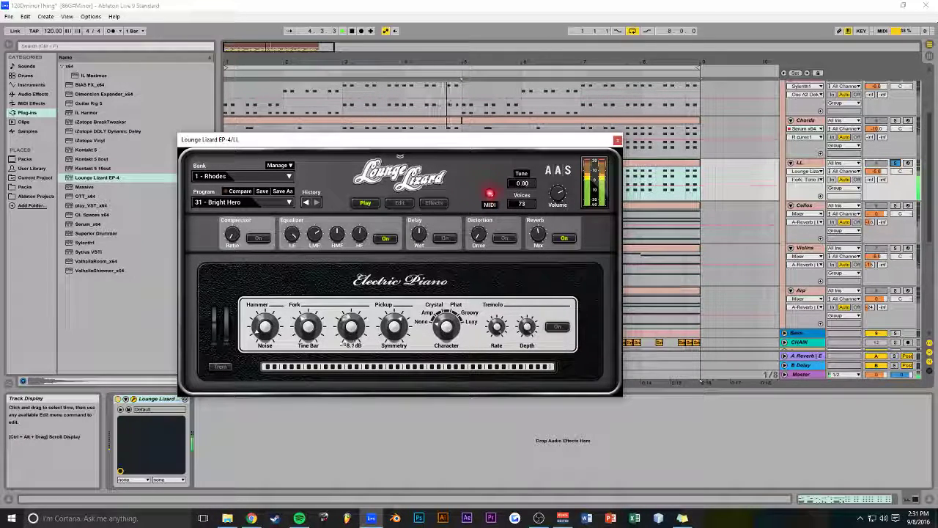
pyautogui.click(560, 328)
pyautogui.click(558, 328)
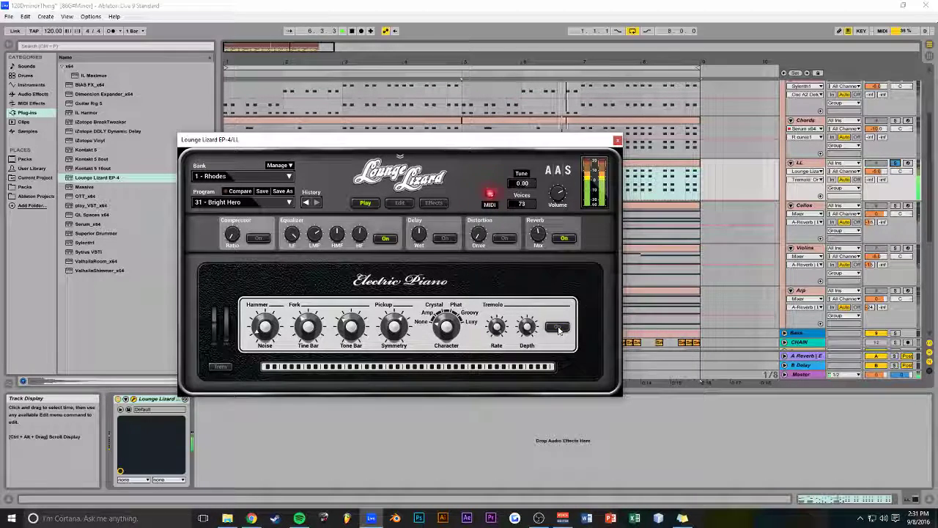
# - Try the electric piano's distortion drive and fine-tune the hammer noise in its detailed edit settings
pyautogui.moveTo(478, 235); pyautogui.dragTo(478, 232)
pyautogui.click(504, 237)
pyautogui.click(433, 203)
pyautogui.click(400, 203)
pyautogui.click(433, 203)
pyautogui.click(398, 203)
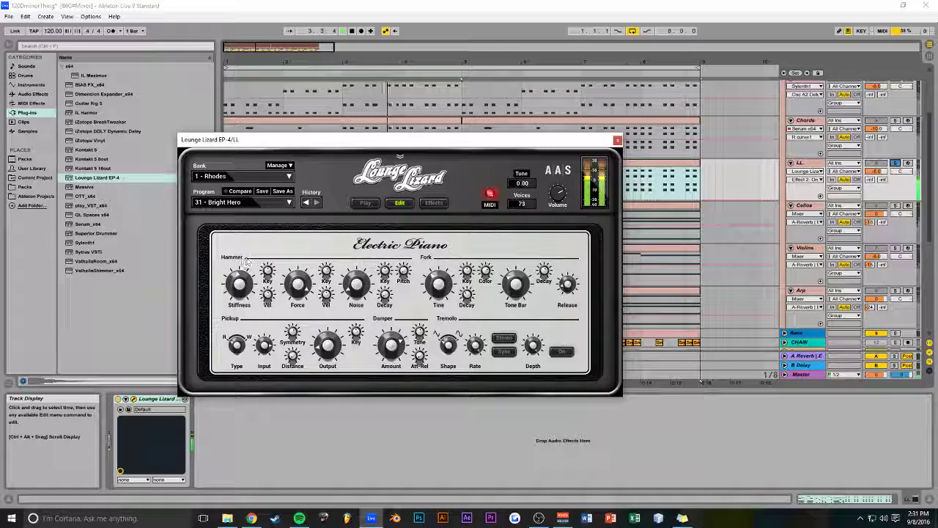
pyautogui.moveTo(357, 284); pyautogui.dragTo(356, 281)
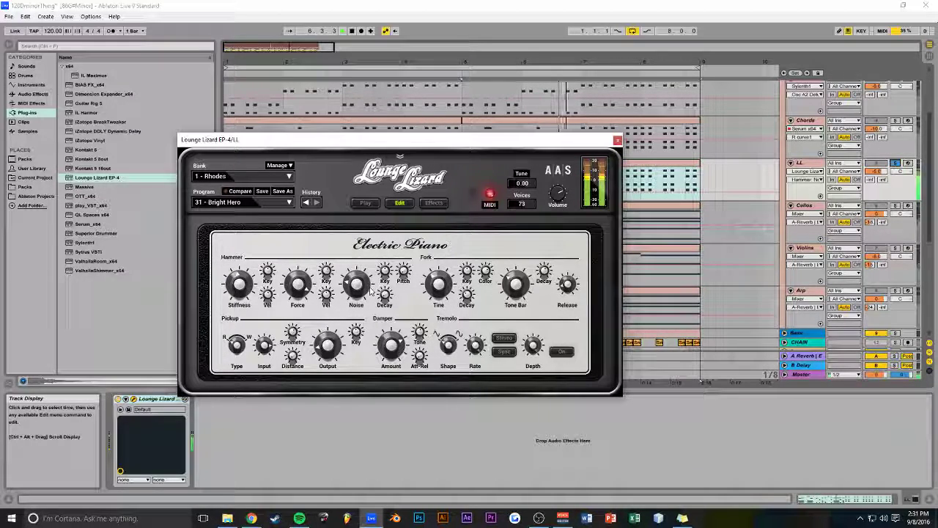
# - Unsolo the LL track and close the Lounge Lizard window
pyautogui.click(895, 163)
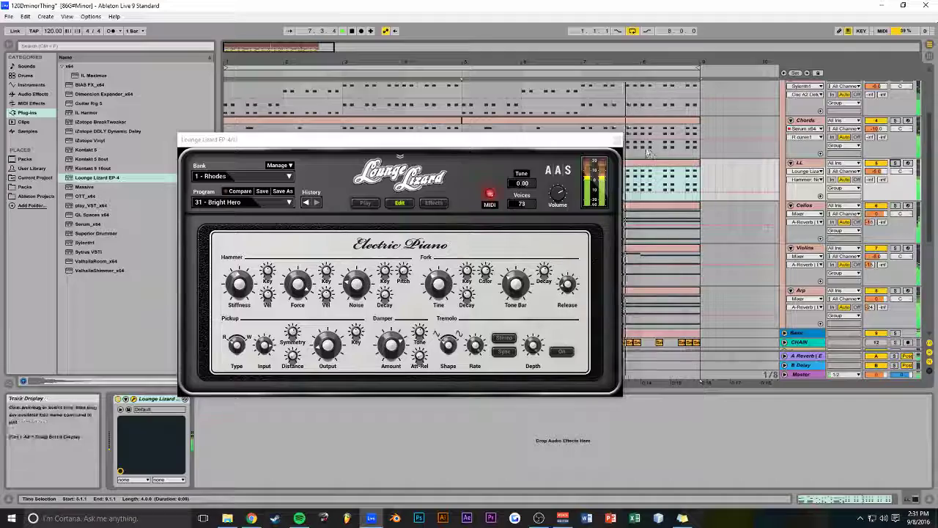
pyautogui.click(617, 140)
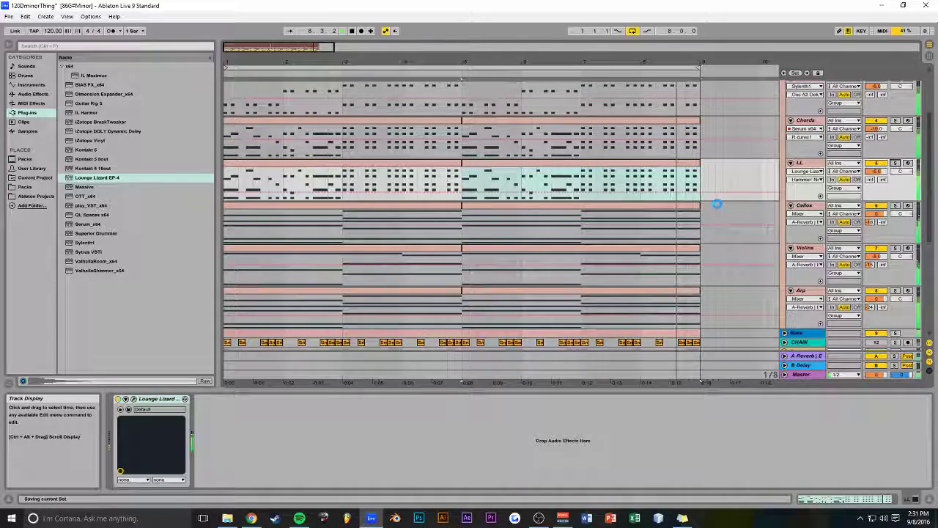
# - Rename the 17 Audio track in the Drums group as Snare
pyautogui.scroll(3, 712, 204)
pyautogui.scroll(-4, 711, 203)
pyautogui.scroll(-2, 557, 189)
pyautogui.scroll(-2, 404, 175)
pyautogui.scroll(-2, 404, 175)
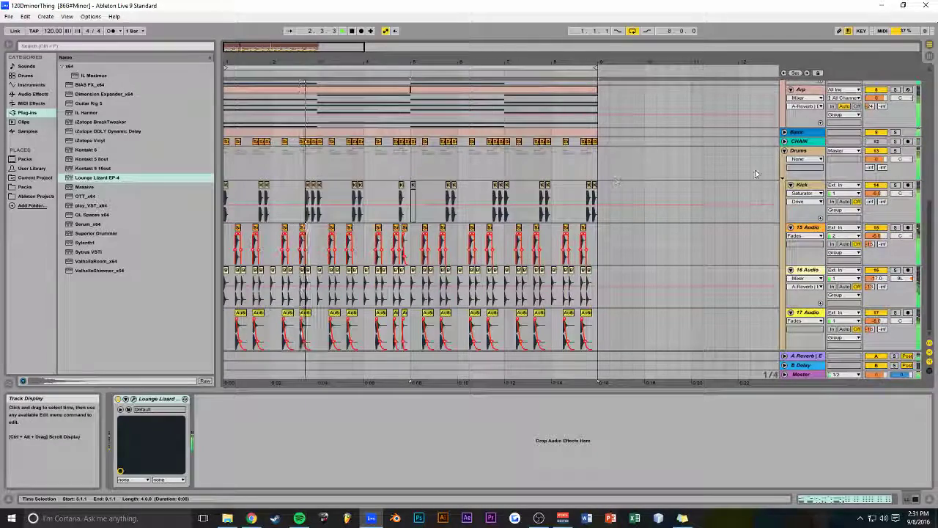
pyautogui.click(794, 342)
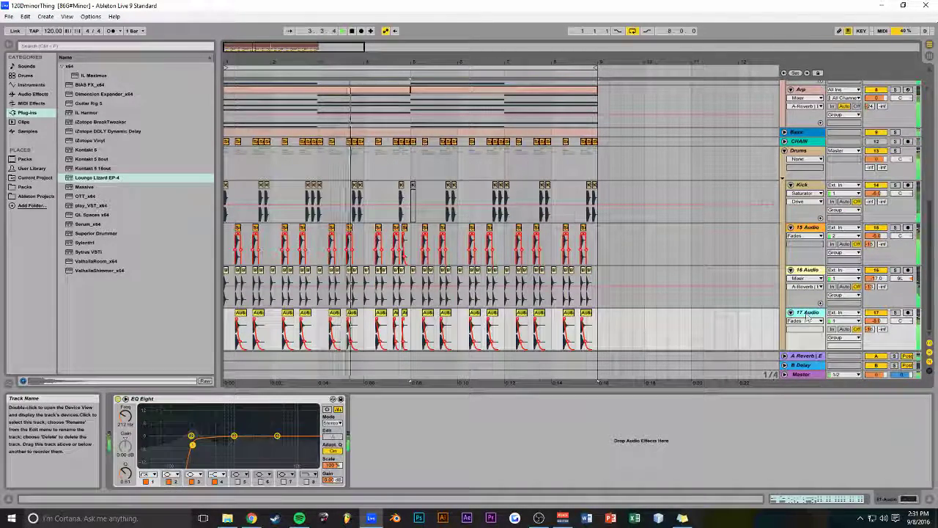
pyautogui.write('Snare')
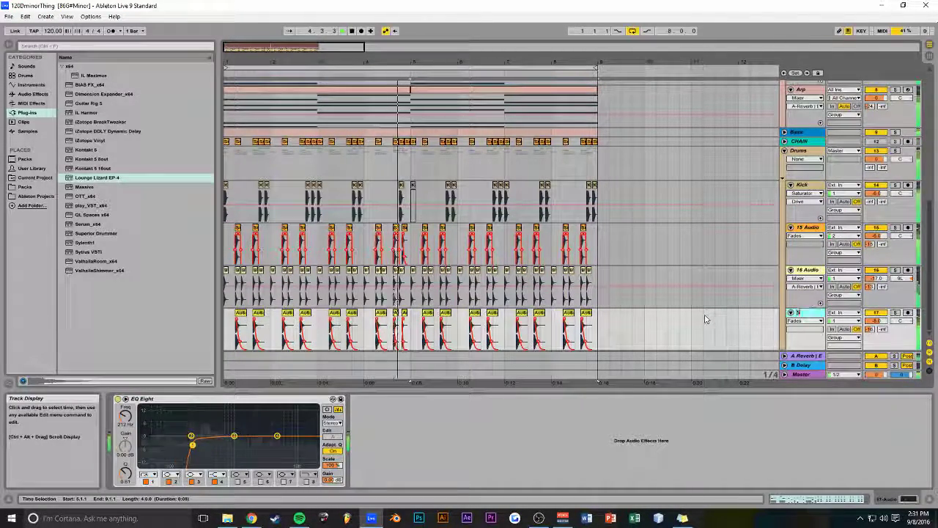
# - Rename the 15 Audio track as Clap and stop playback
pyautogui.click(807, 228)
pyautogui.hotkey('ctrl', 'r')
pyautogui.write('Clap')
pyautogui.press('Return')
pyautogui.press('space')
# - Move the Snare track directly below the Clap track and rename the remaining unnamed drum track as Hat
pyautogui.click(800, 315)
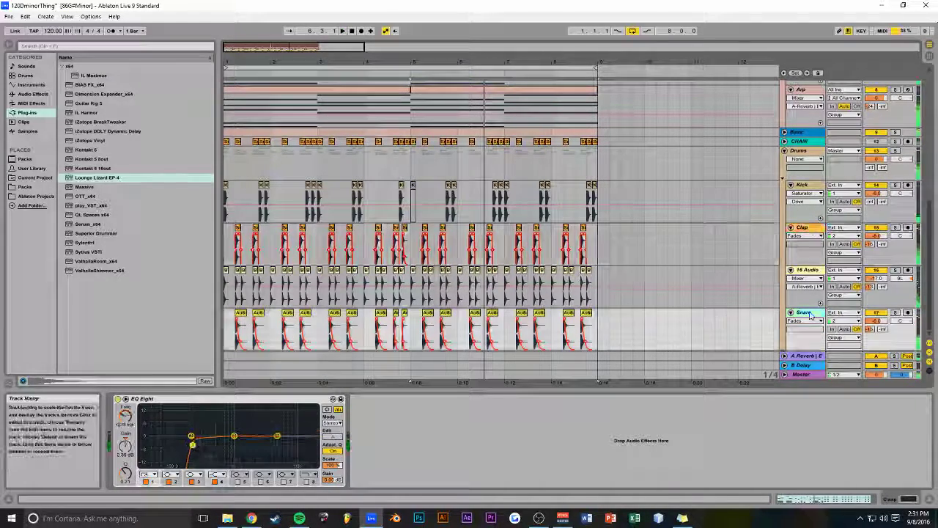
pyautogui.click(800, 293)
pyautogui.press('Down')
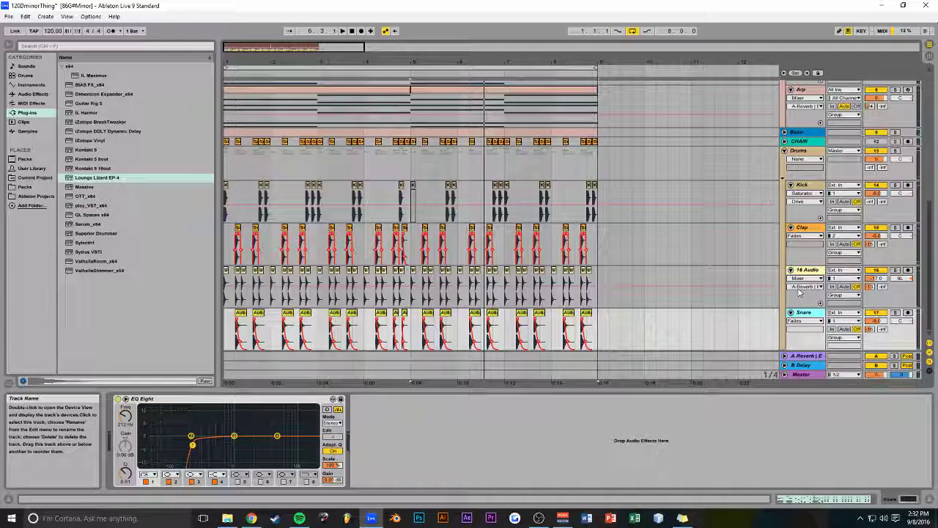
pyautogui.moveTo(807, 270); pyautogui.dragTo(806, 271)
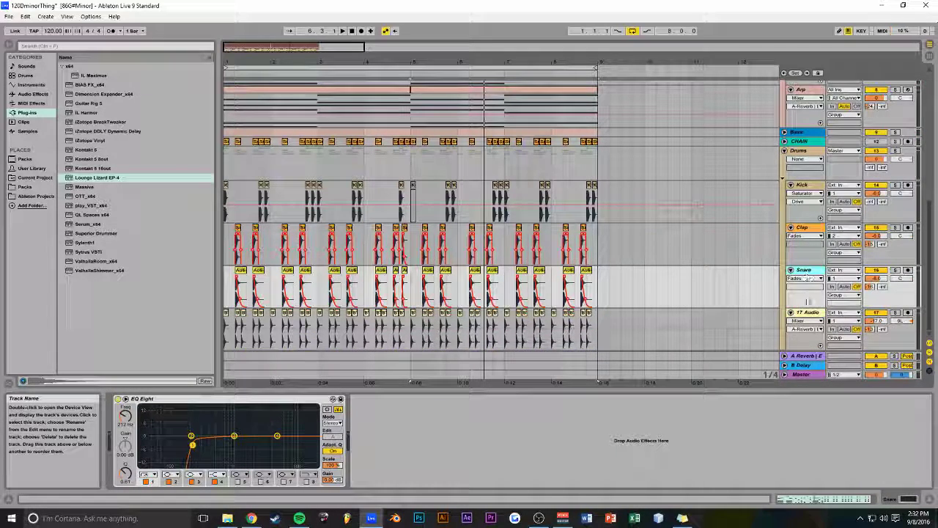
pyautogui.write('Hat')
pyautogui.press('Return')
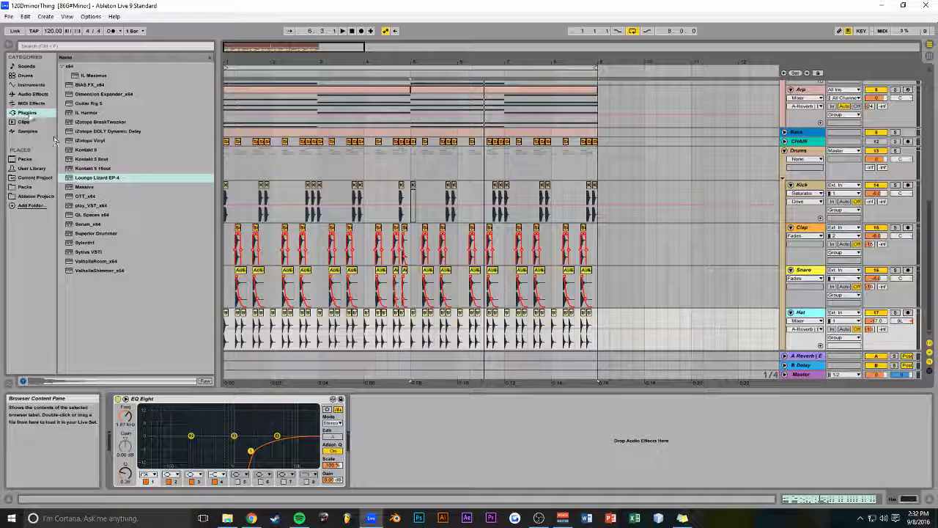
# - Browse the sample packs and open the FX - Impacts folder of Black Octopus Sound - Leviathan
pyautogui.click(32, 103)
pyautogui.click(26, 187)
pyautogui.scroll(8, 115, 179)
pyautogui.scroll(6, 113, 177)
pyautogui.click(74, 159)
pyautogui.click(64, 103)
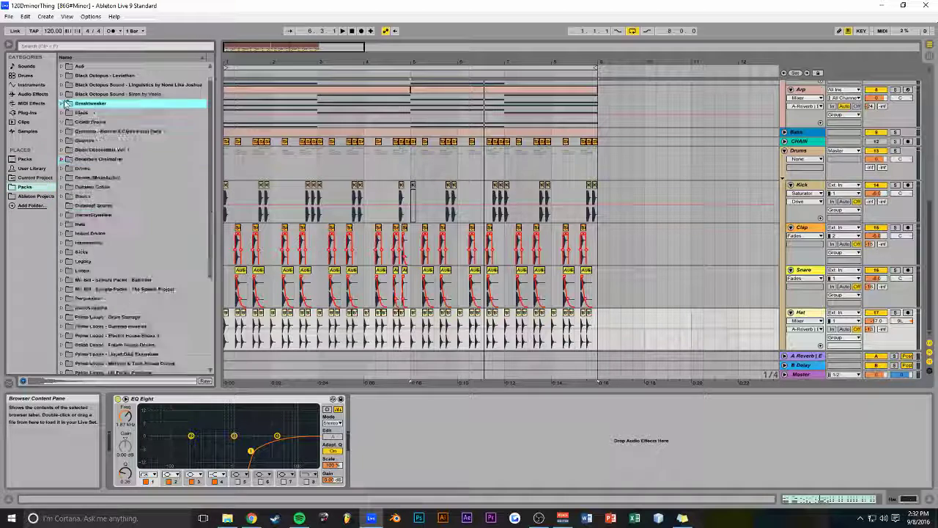
pyautogui.scroll(1, 66, 103)
pyautogui.click(62, 94)
pyautogui.click(68, 103)
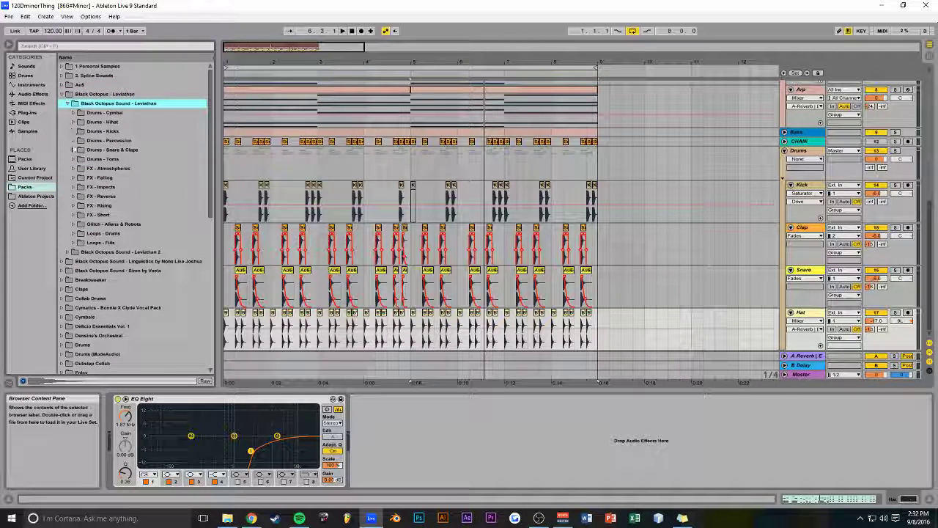
pyautogui.click(74, 187)
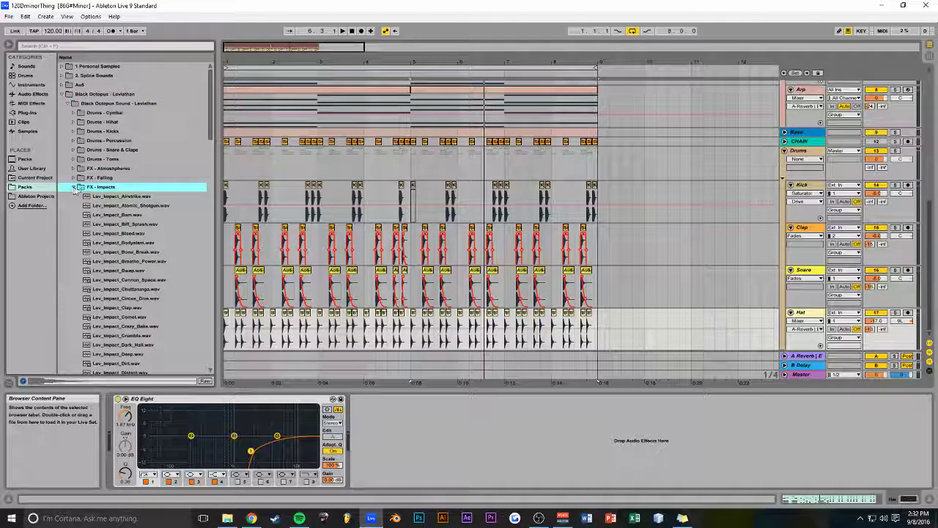
# - Add a new audio track below Hat and place Lev_Impact_Clap.wav on it at bar 1
pyautogui.scroll(-3, 103, 205)
pyautogui.click(132, 216)
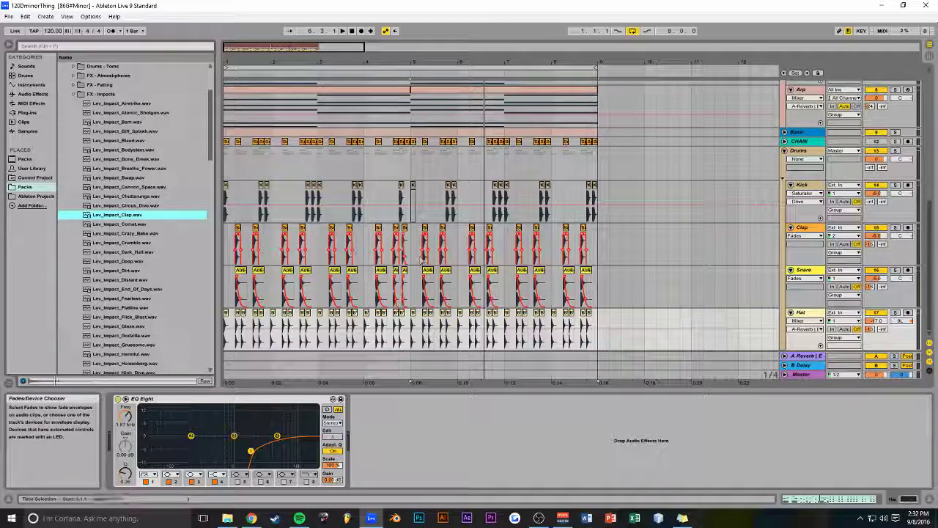
pyautogui.moveTo(102, 217); pyautogui.dragTo(599, 356)
pyautogui.click(801, 313)
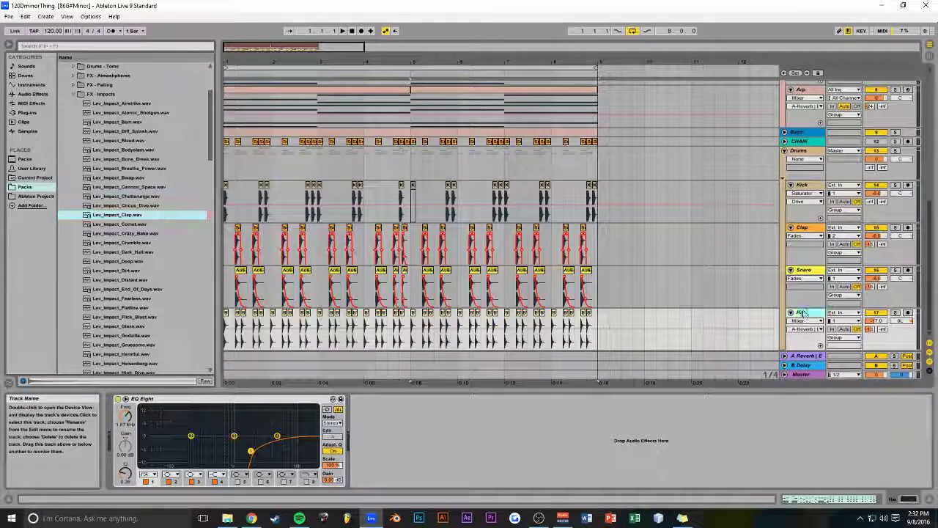
pyautogui.hotkey('ctrl', 't')
pyautogui.moveTo(117, 215); pyautogui.dragTo(226, 337)
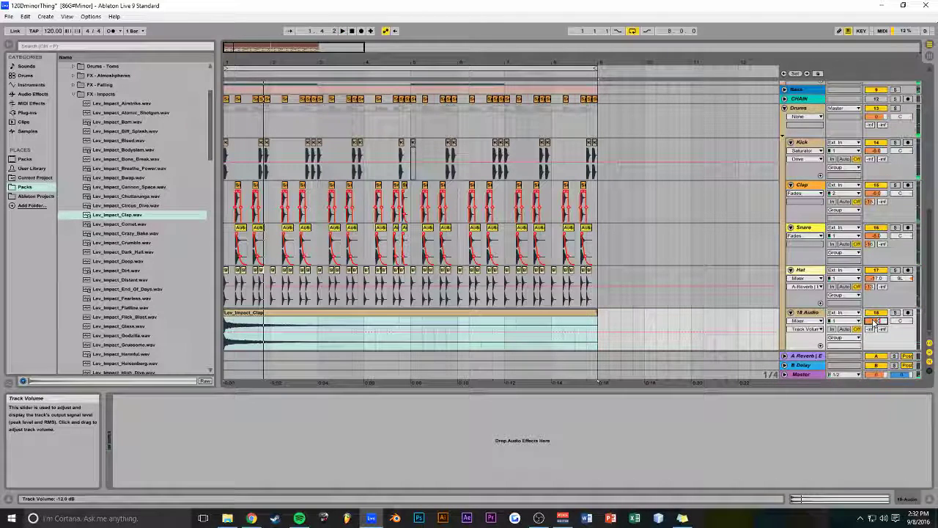
# - Set the impact track's volume to -10 dB and solo the track
pyautogui.moveTo(874, 323); pyautogui.dragTo(874, 321)
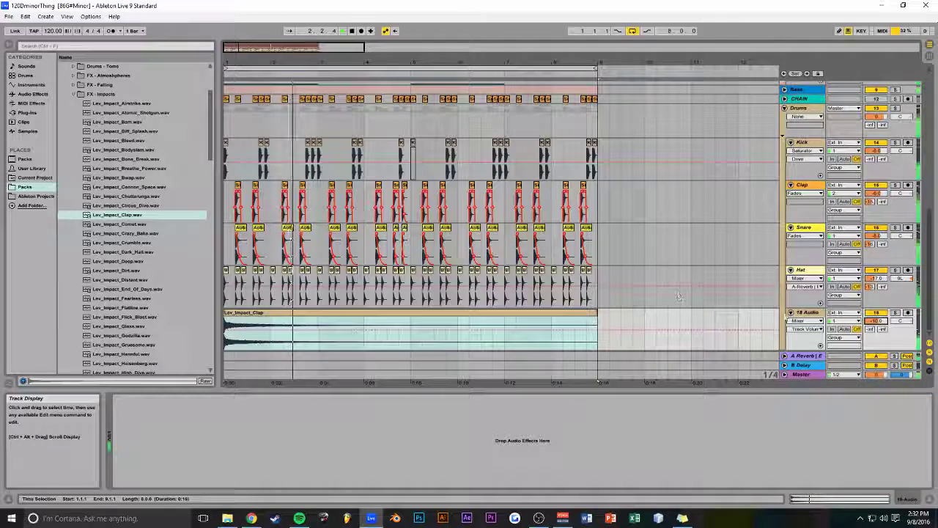
pyautogui.click(895, 312)
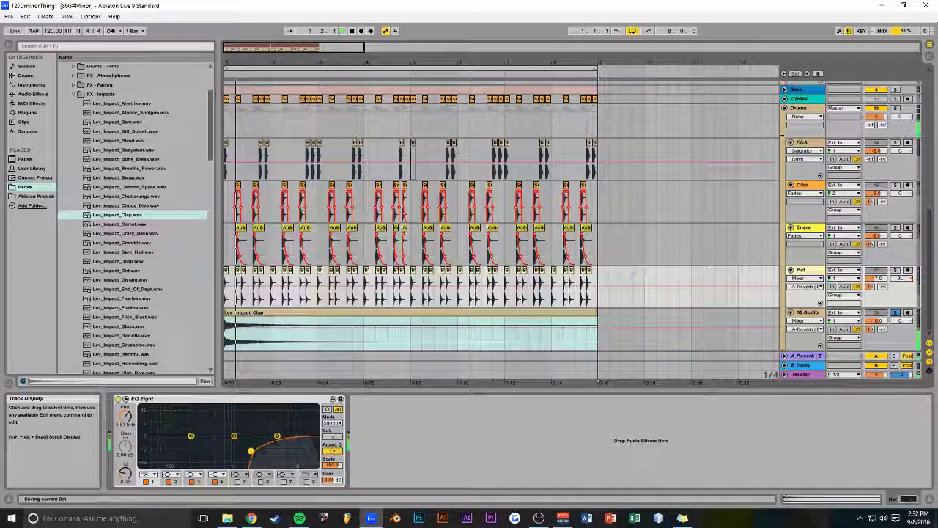
# - Collapse the FX - Impacts folder and open the Crash folder inside Drums - Cymbal
pyautogui.click(74, 95)
pyautogui.scroll(3, 74, 98)
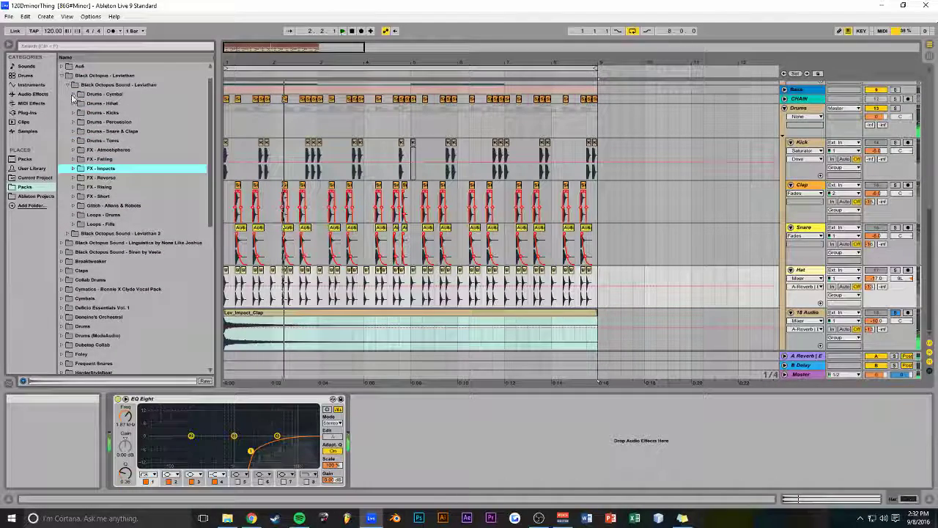
pyautogui.click(74, 94)
pyautogui.click(79, 104)
# - Audition several of the Lev_Crash samples, finishing with Lev_Crash_01.wav
pyautogui.click(118, 150)
pyautogui.scroll(-2, 127, 157)
pyautogui.click(137, 178)
pyautogui.click(137, 198)
pyautogui.scroll(-3, 139, 205)
pyautogui.click(147, 225)
pyautogui.scroll(-3, 147, 229)
pyautogui.click(147, 225)
pyautogui.scroll(10, 151, 220)
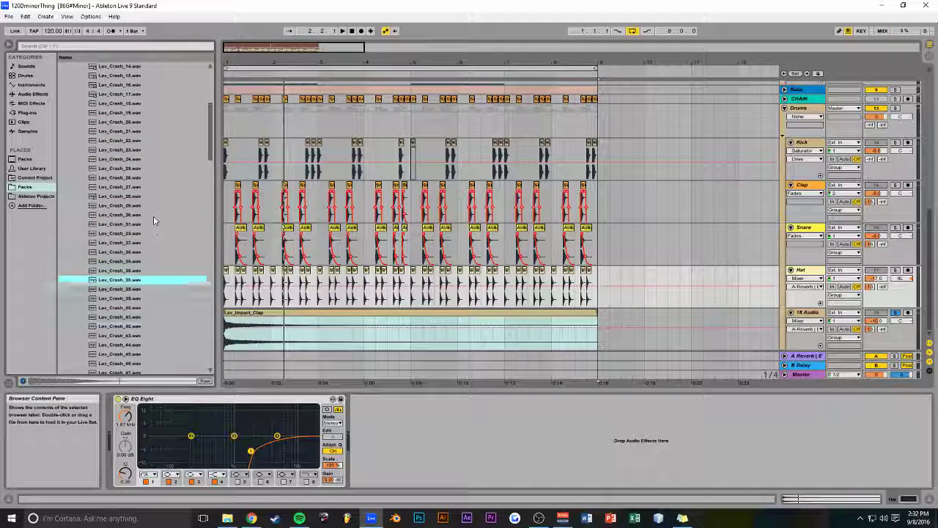
pyautogui.click(126, 132)
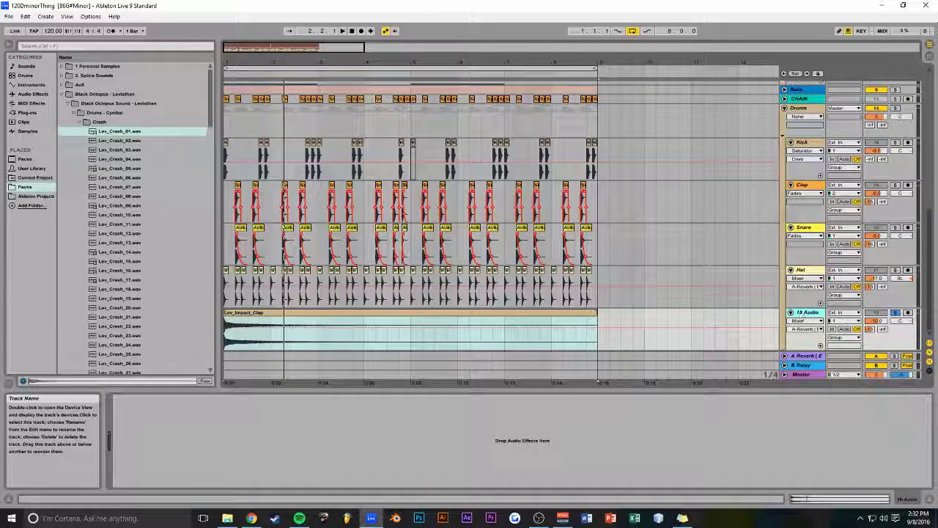
# - Place Lev_Crash_01.wav at bar 1 on a new audio track below the impact and set its volume to -12 dB
pyautogui.hotkey('ctrl', 't')
pyautogui.moveTo(112, 133); pyautogui.dragTo(227, 236)
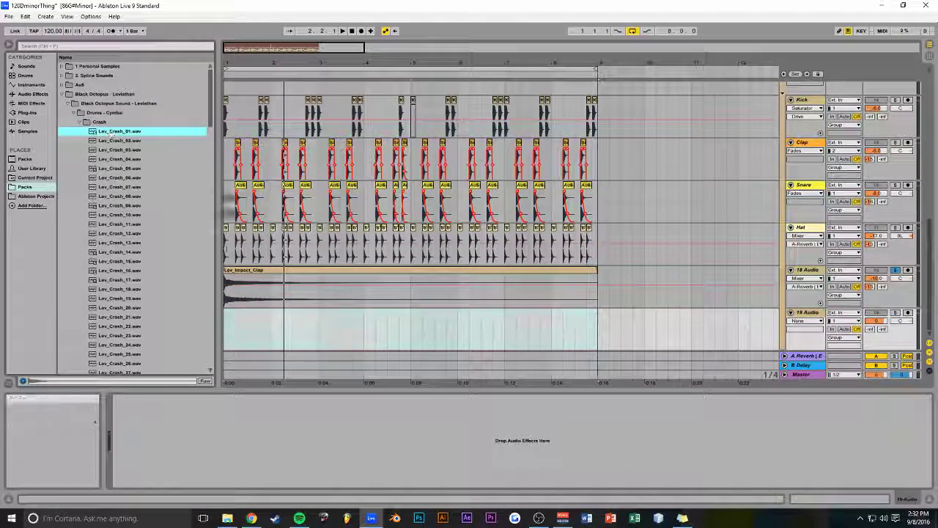
pyautogui.moveTo(236, 324); pyautogui.dragTo(235, 322)
pyautogui.doubleClick(234, 313)
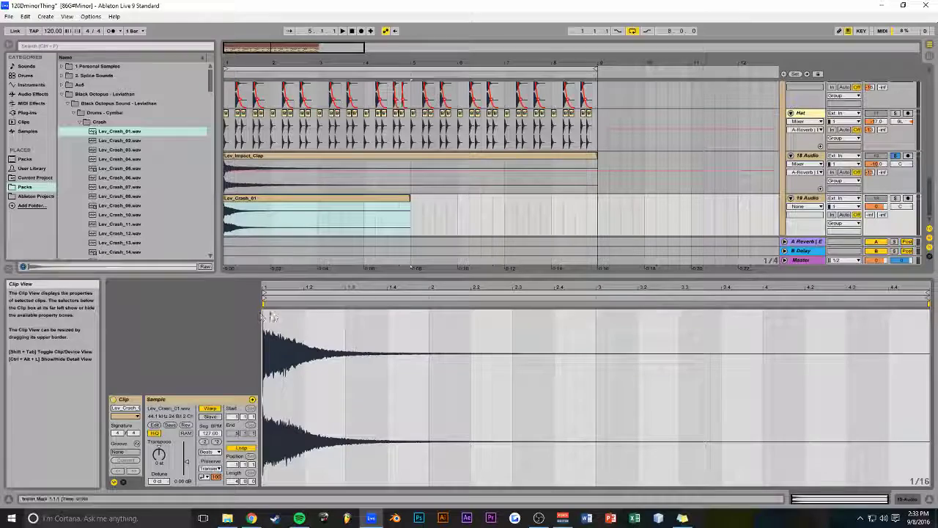
pyautogui.click(907, 499)
pyautogui.press('space')
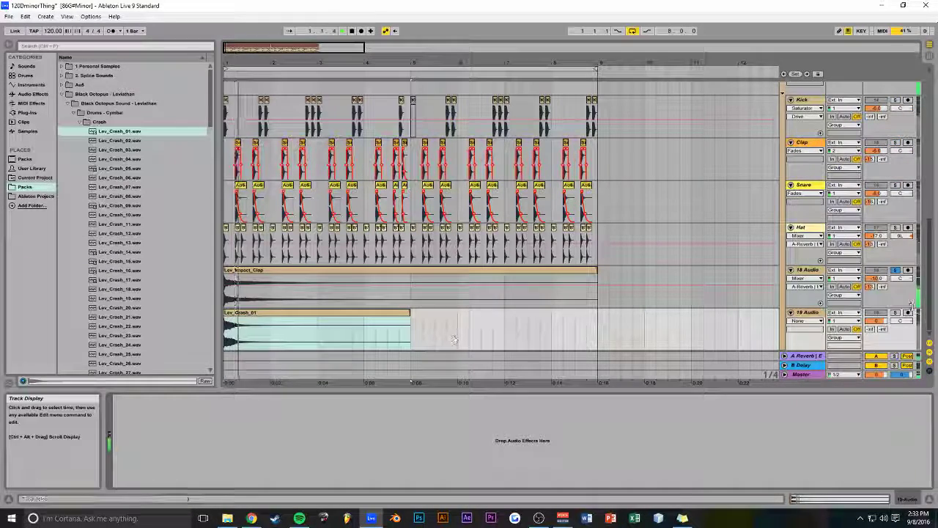
pyautogui.click(877, 321)
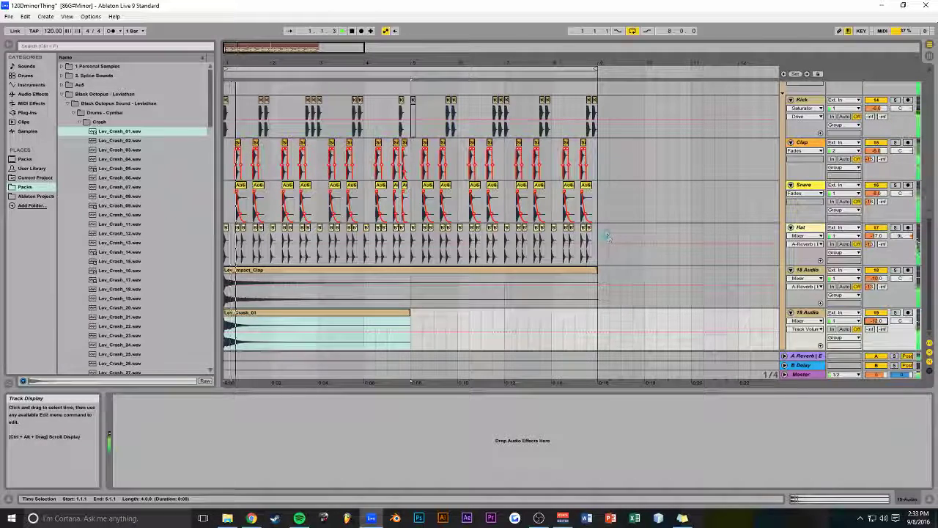
# - Add a Grain Delay effect to the crash track and solo the track
pyautogui.click(30, 93)
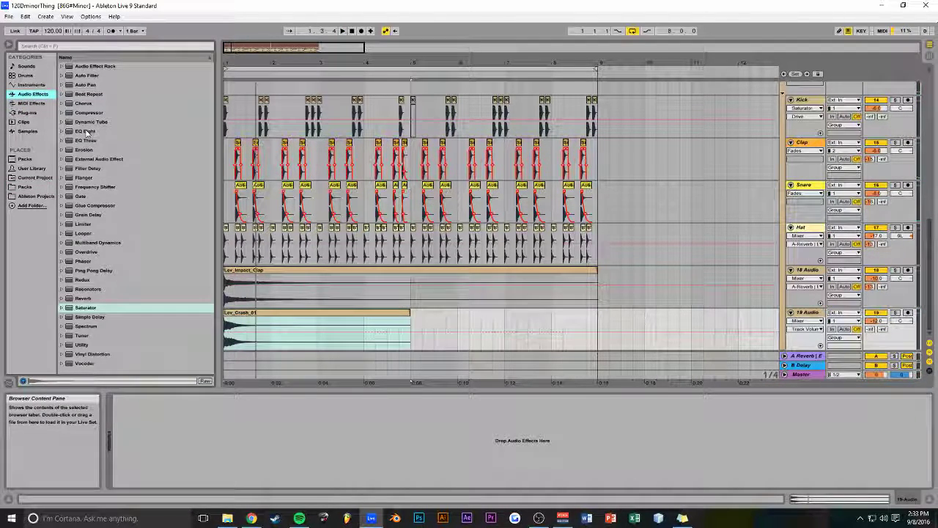
pyautogui.moveTo(86, 214); pyautogui.dragTo(303, 315)
pyautogui.click(895, 313)
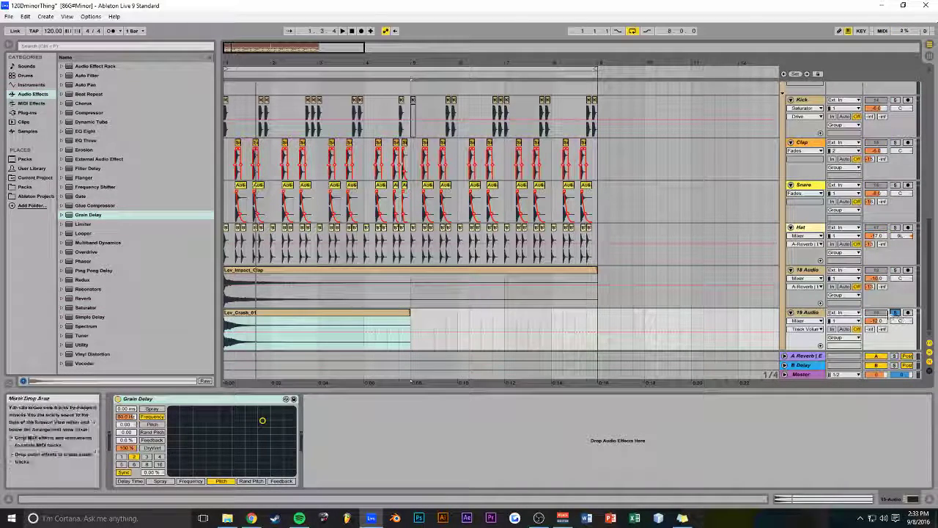
# - Set the Grain Delay's pitch to -0.57, assign feedback to the X-Y controller's horizontal axis, and raise feedback to 77%
pyautogui.moveTo(263, 423)
pyautogui.mouseDown()
pyautogui.moveTo(204, 428)
pyautogui.moveTo(241, 430)
pyautogui.moveTo(261, 416)
pyautogui.mouseUp()
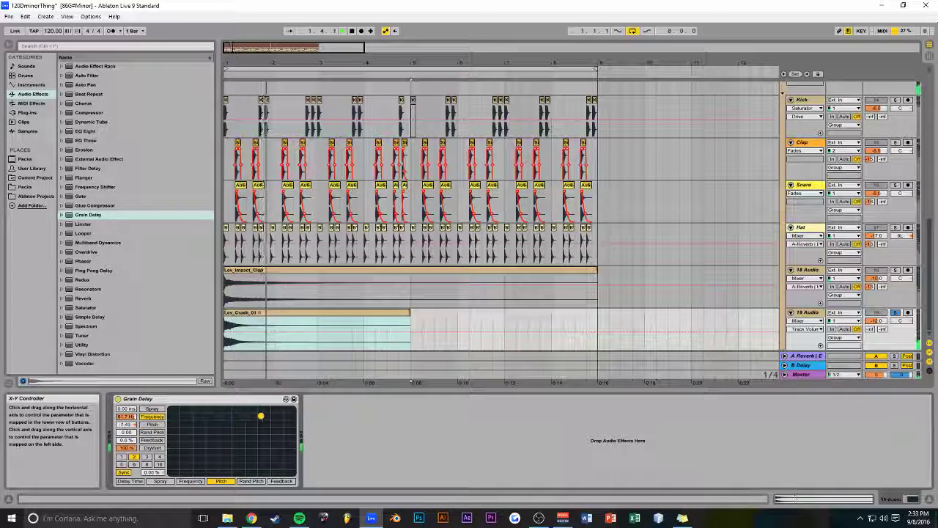
pyautogui.click(189, 481)
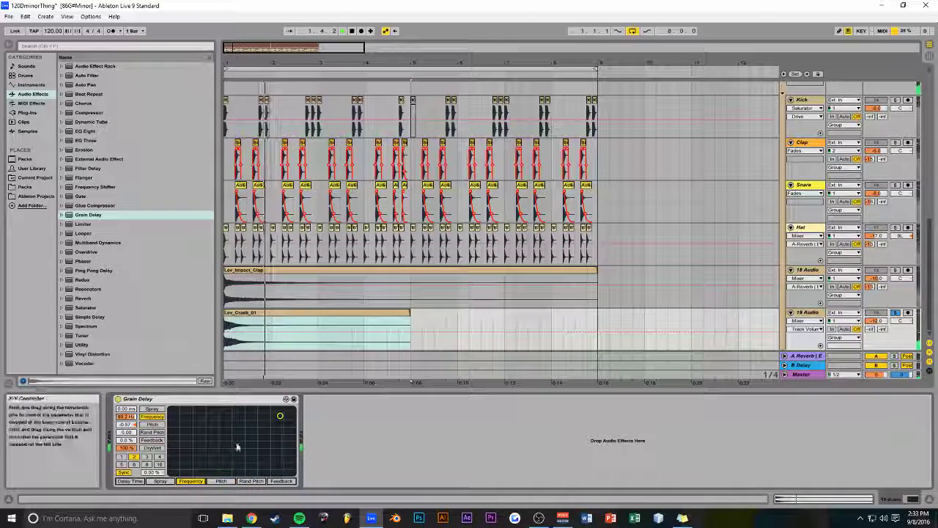
pyautogui.click(281, 481)
pyautogui.moveTo(257, 448); pyautogui.dragTo(270, 427)
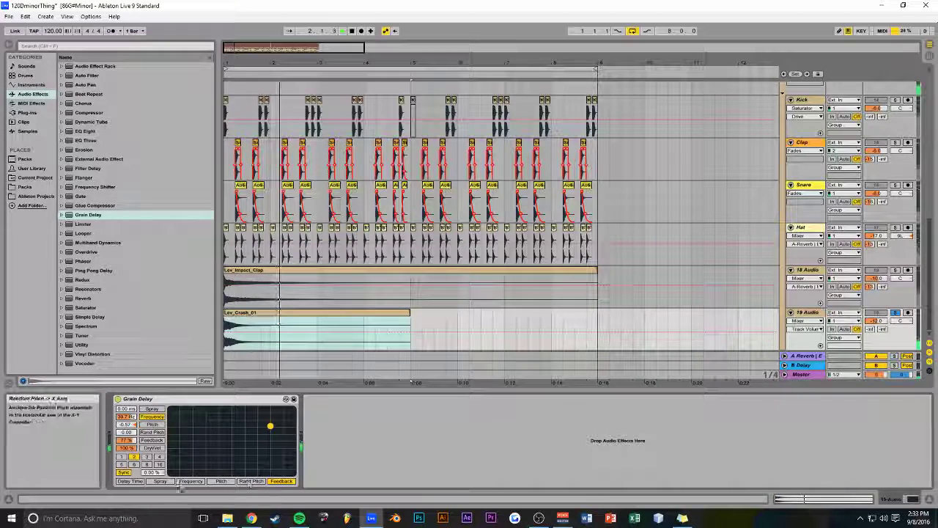
# - Assign delay time to the Grain Delay X-Y controller's horizontal axis, set the beat division to 4, and compare the crash soloed and in the mix
pyautogui.click(129, 481)
pyautogui.moveTo(236, 428)
pyautogui.mouseDown()
pyautogui.moveTo(170, 472)
pyautogui.moveTo(189, 442)
pyautogui.moveTo(225, 425)
pyautogui.mouseUp()
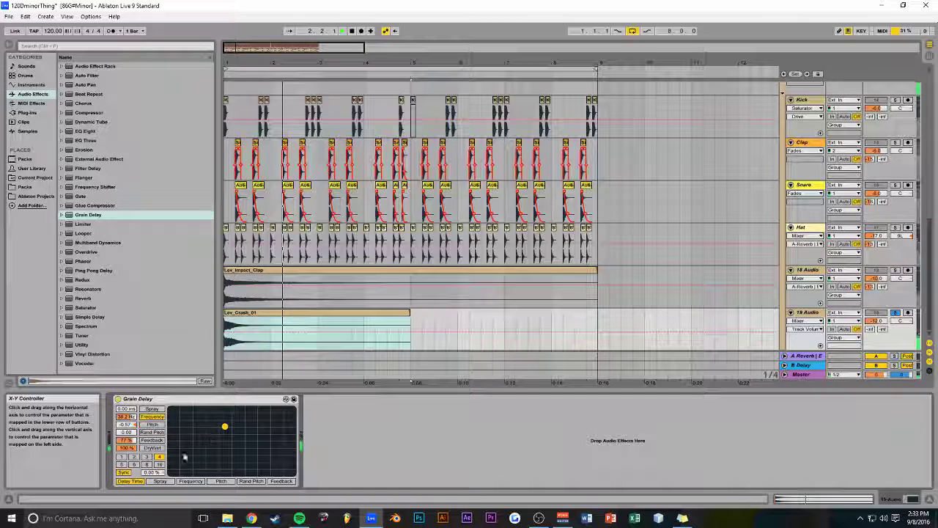
pyautogui.click(895, 313)
pyautogui.press('space')
pyautogui.press('space')
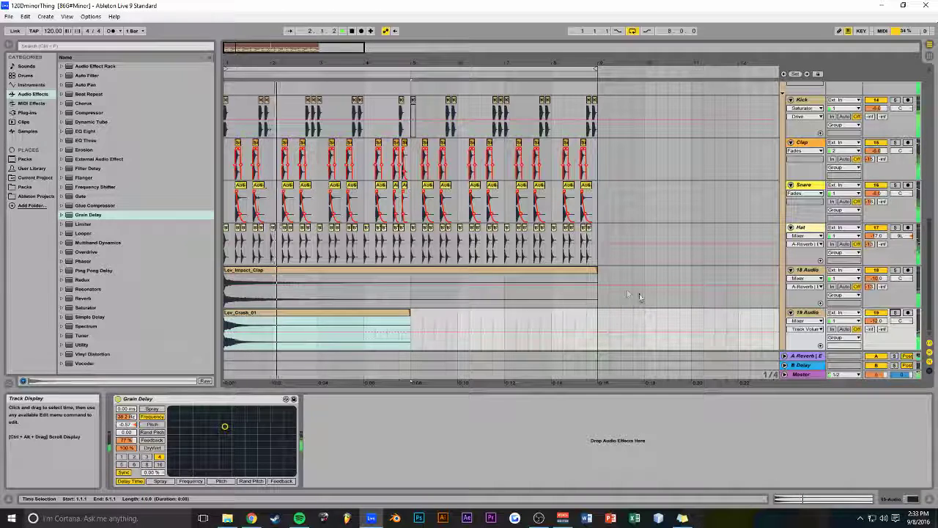
pyautogui.click(895, 313)
pyautogui.press('space')
pyautogui.press('space')
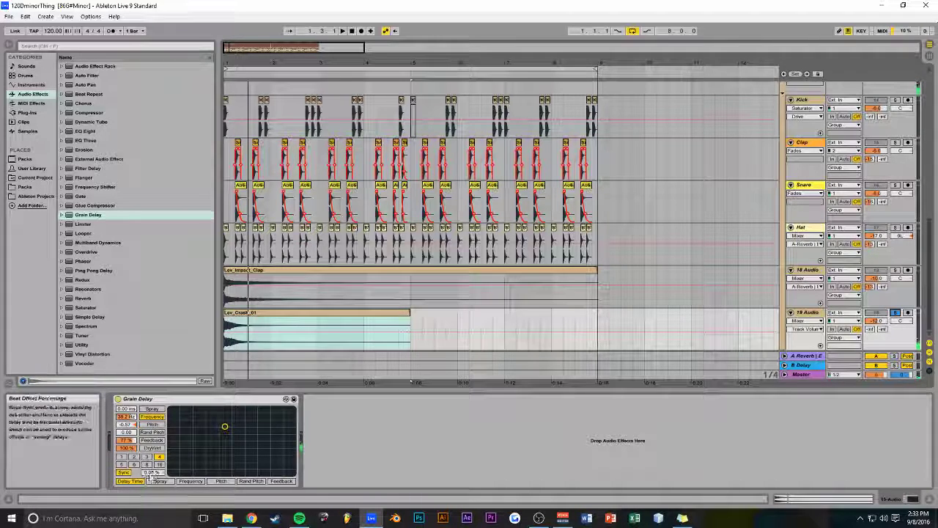
# - Switch the Grain Delay from beat sync to time, set pitch to 1.45 and feedback to 50% on the X-Y controller, unsolo the crash and save
pyautogui.click(125, 471)
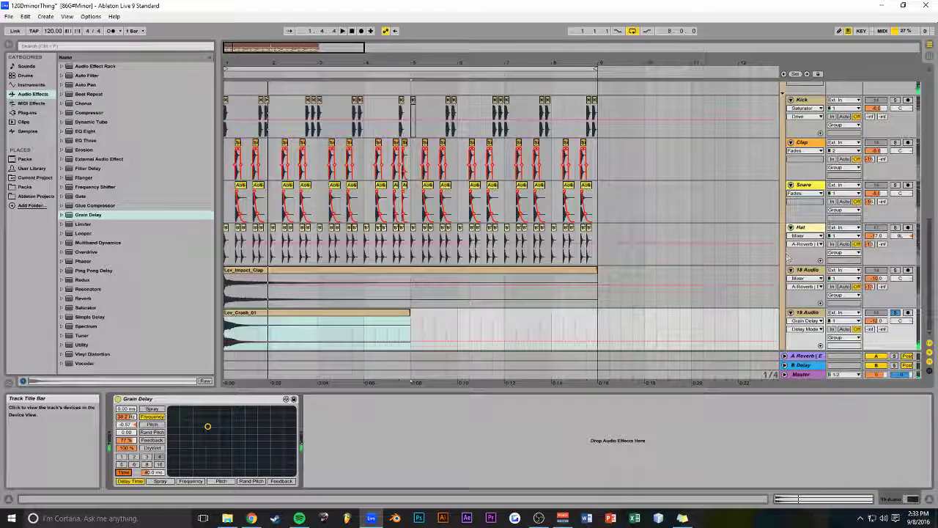
pyautogui.moveTo(257, 449); pyautogui.dragTo(293, 408)
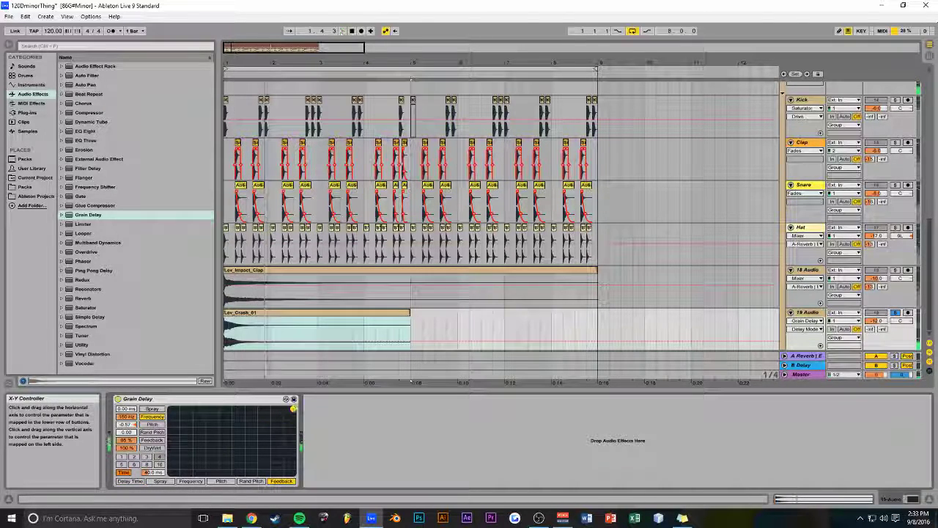
pyautogui.moveTo(199, 423); pyautogui.dragTo(197, 435)
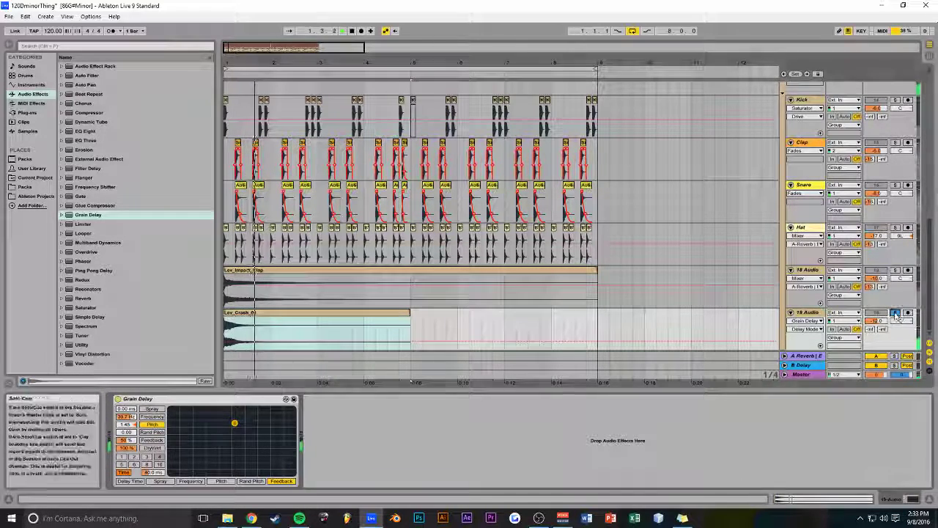
pyautogui.hotkey('ctrl', 's')
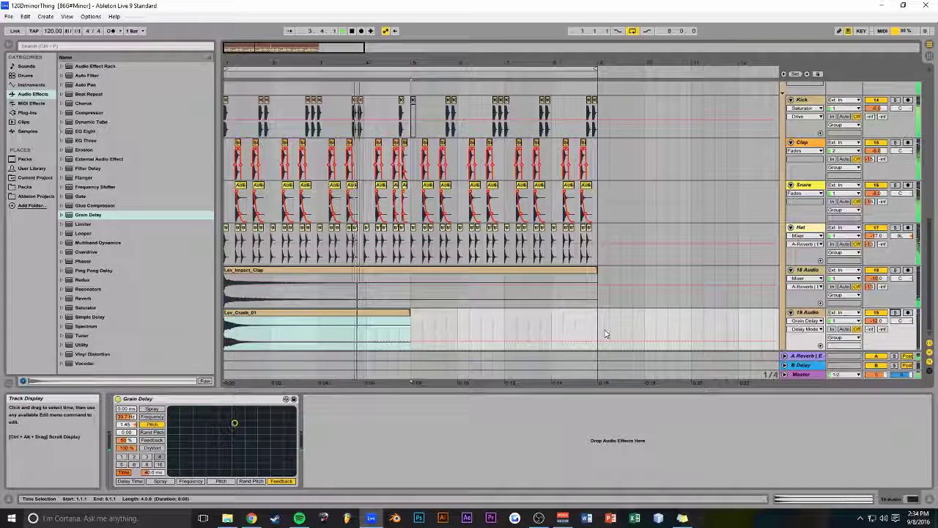
# - Copy the Lev_Crash_01 clip to bar 5 beat 2 on the same track
pyautogui.click(354, 314)
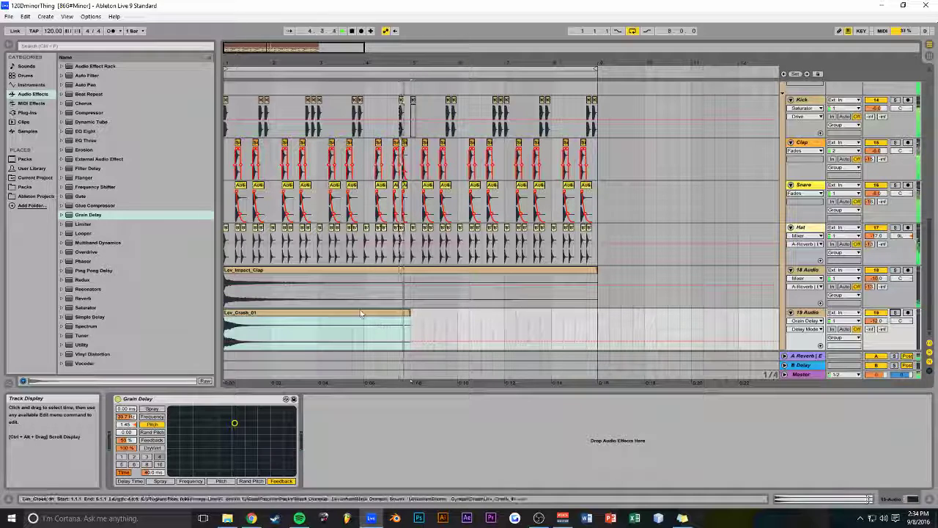
pyautogui.moveTo(332, 319); pyautogui.dragTo(530, 319)
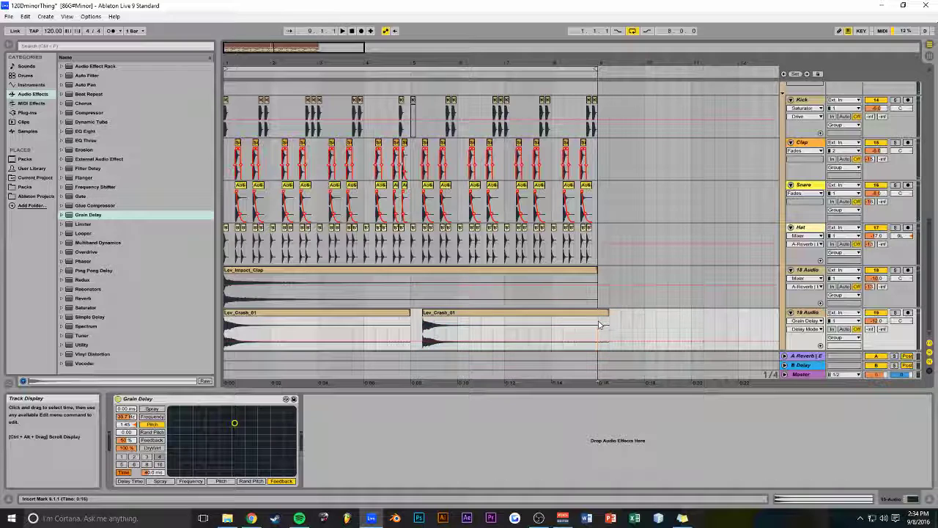
pyautogui.hotkey('ctrl', 'z')
pyautogui.moveTo(345, 314); pyautogui.dragTo(527, 316)
# - Split the copied crash clip at bar 9, delete the part beyond it, and play the arrangement from bar 5
pyautogui.click(600, 332)
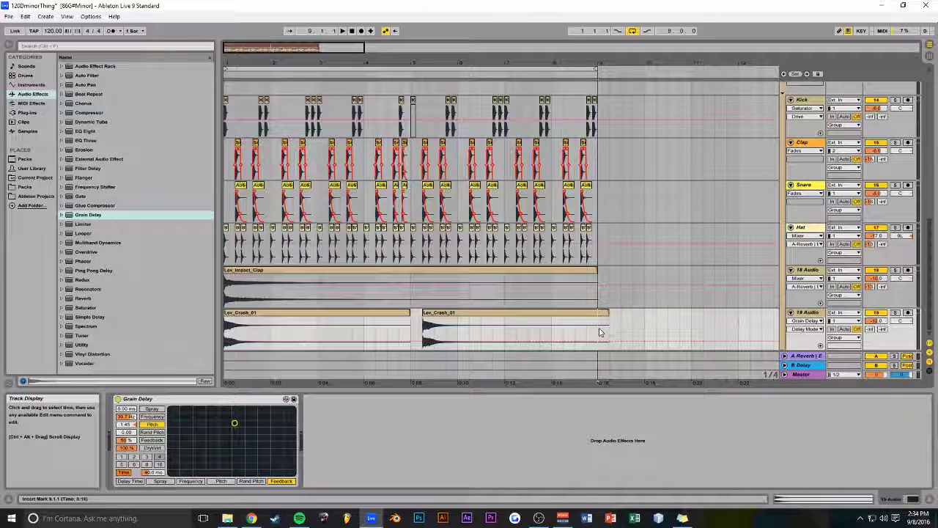
pyautogui.hotkey('ctrl', 'e')
pyautogui.click(602, 314)
pyautogui.press('Delete')
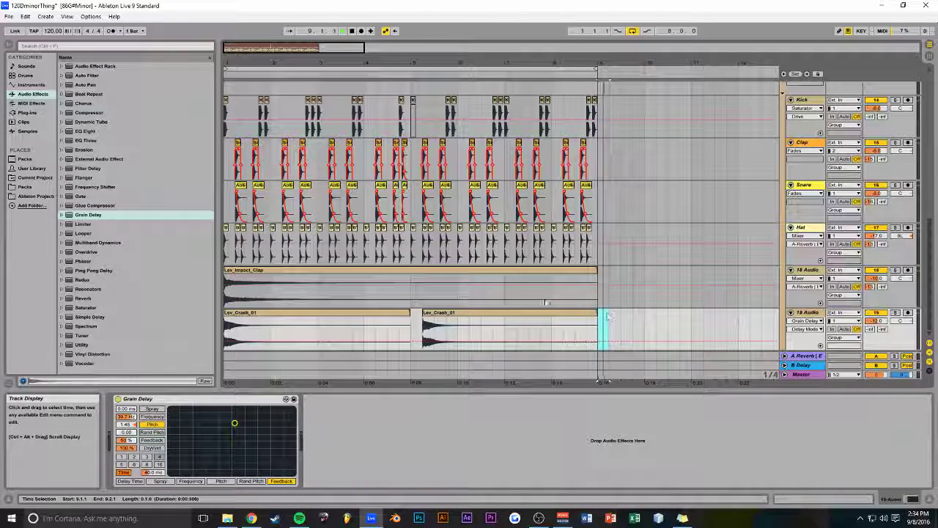
pyautogui.click(410, 297)
pyautogui.press('space')
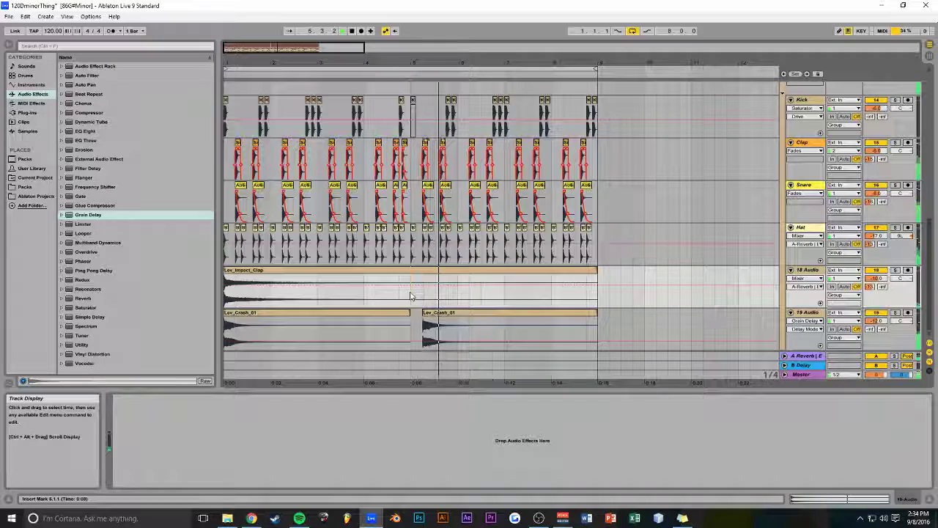
# - Solo the Arp track, open its Massive synth, and adjust the voicing and oscillator glide time
pyautogui.scroll(5, 633, 276)
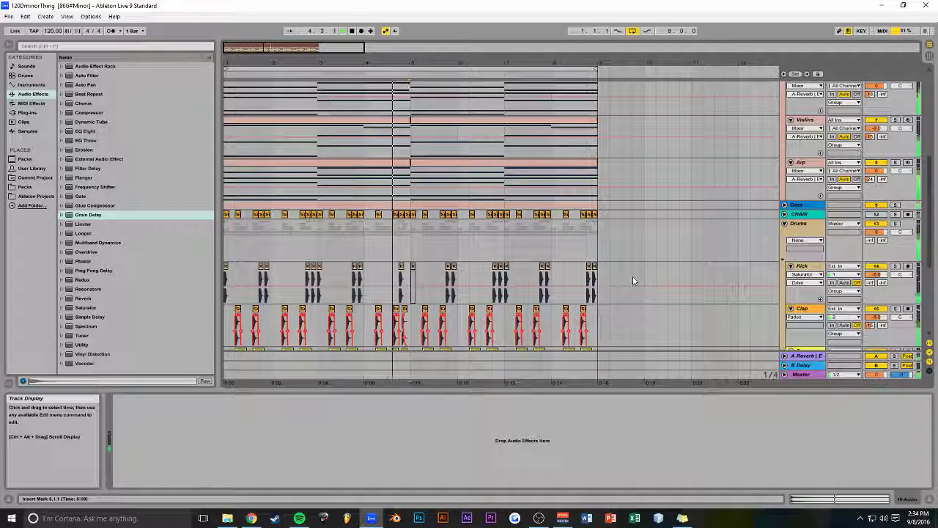
pyautogui.scroll(5, 641, 279)
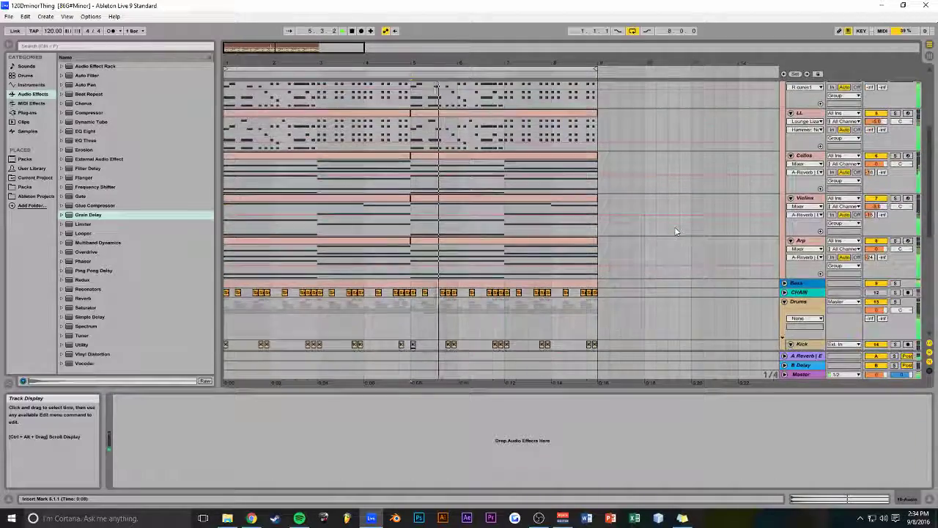
pyautogui.click(892, 216)
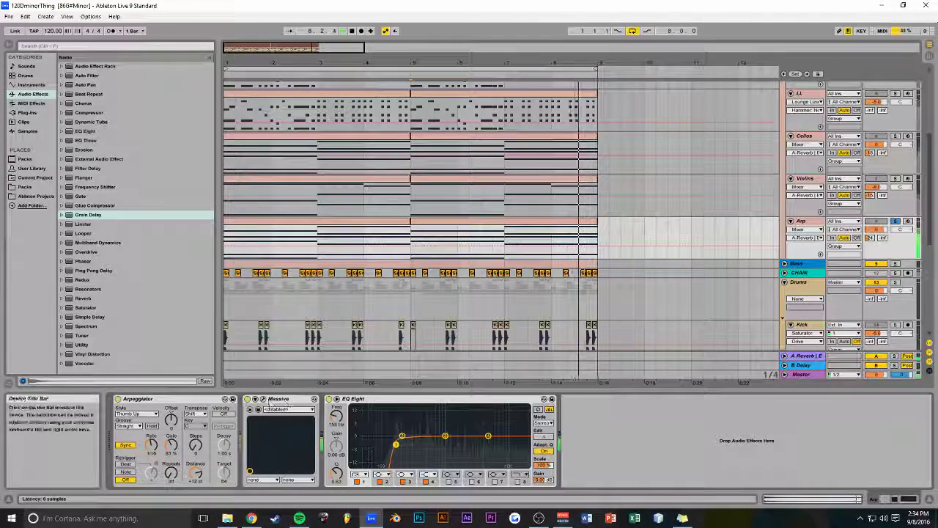
pyautogui.click(263, 399)
pyautogui.click(489, 271)
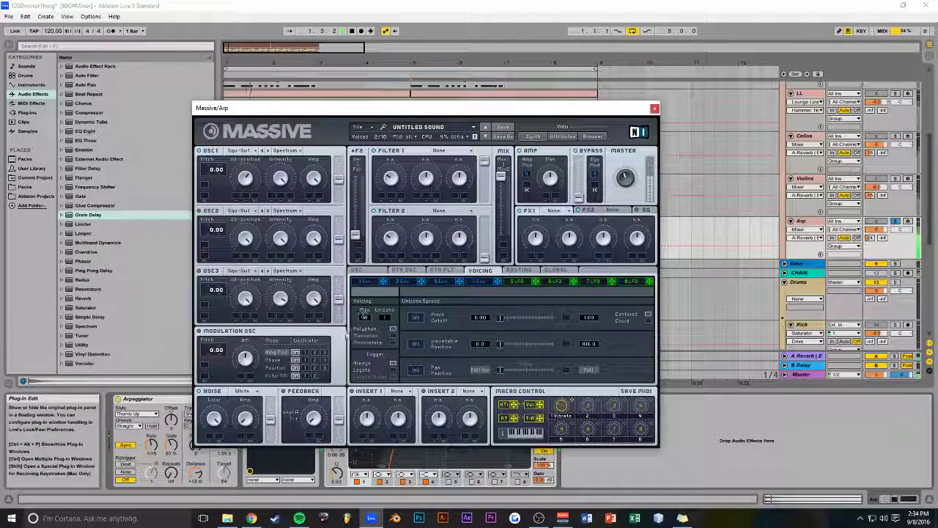
pyautogui.click(365, 273)
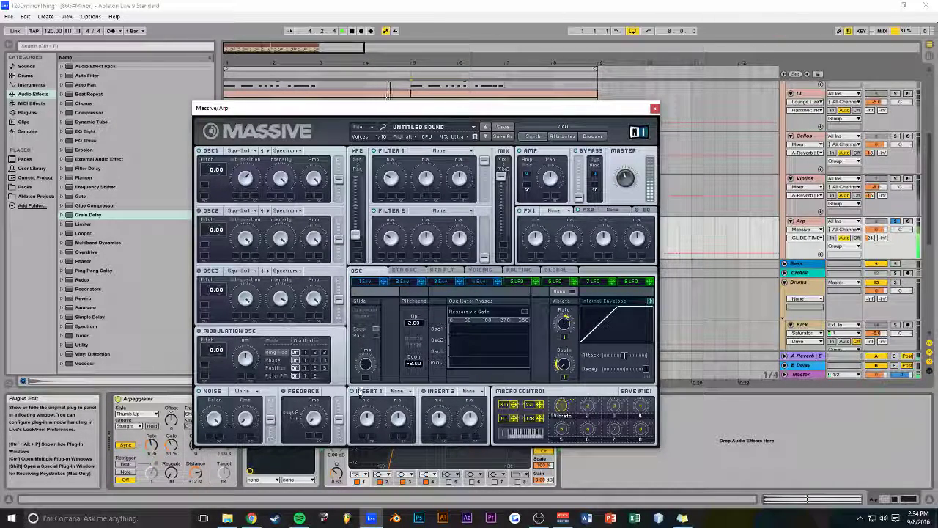
# - Load Bitcrusher in Massive's Insert 1 and Parabolic Shaper in Insert 2, close the synth and unsolo the Arp
pyautogui.click(405, 408)
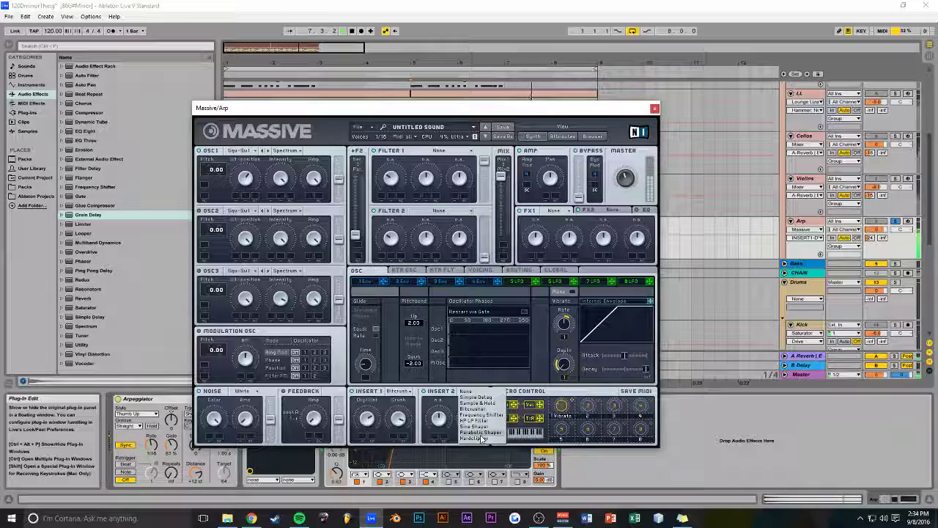
pyautogui.click(480, 432)
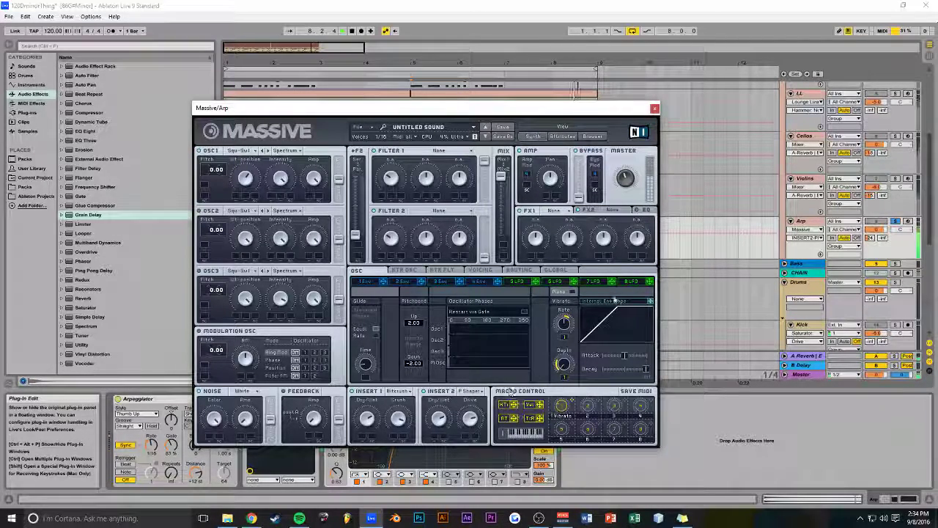
pyautogui.click(654, 110)
pyautogui.press('space')
pyautogui.click(896, 221)
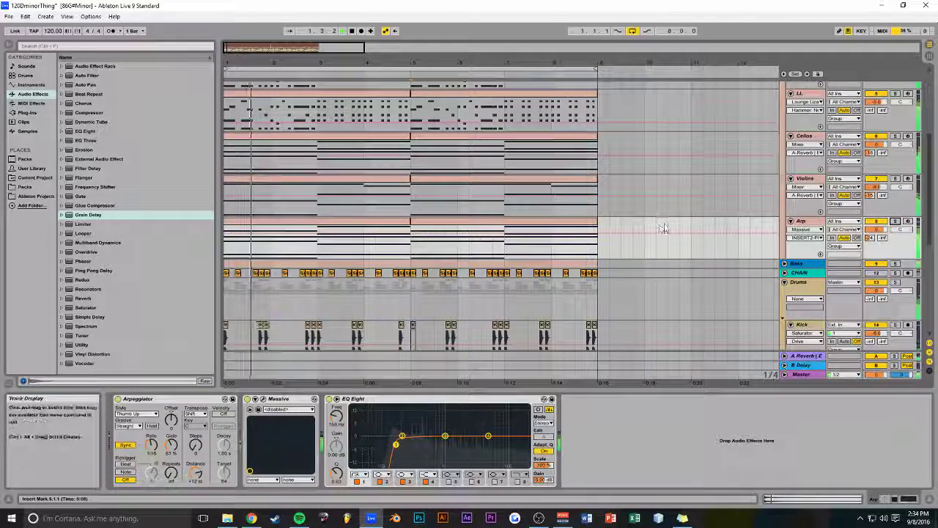
# - Reopen the Arp's Massive synth with the track soloed, compare Insert 1, readjust the glide time, and return to the full mix
pyautogui.scroll(4, 665, 227)
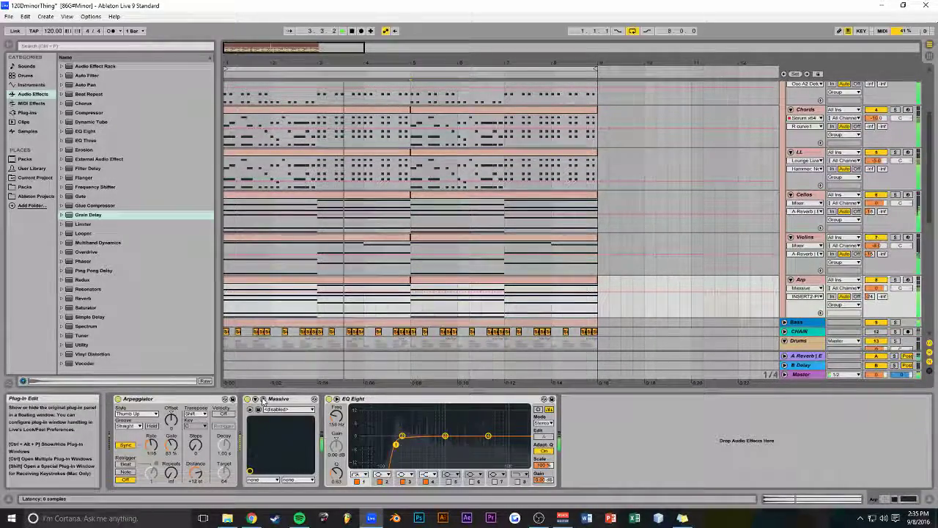
pyautogui.click(263, 399)
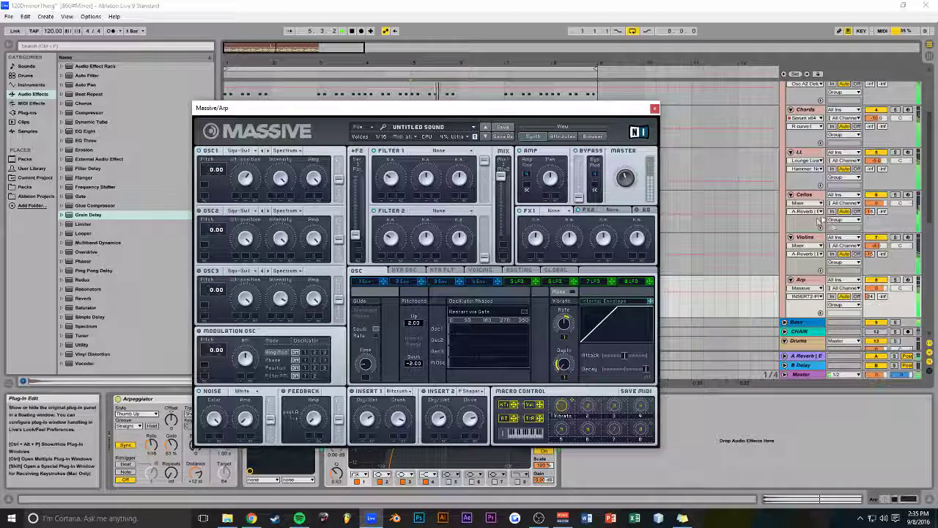
pyautogui.click(895, 280)
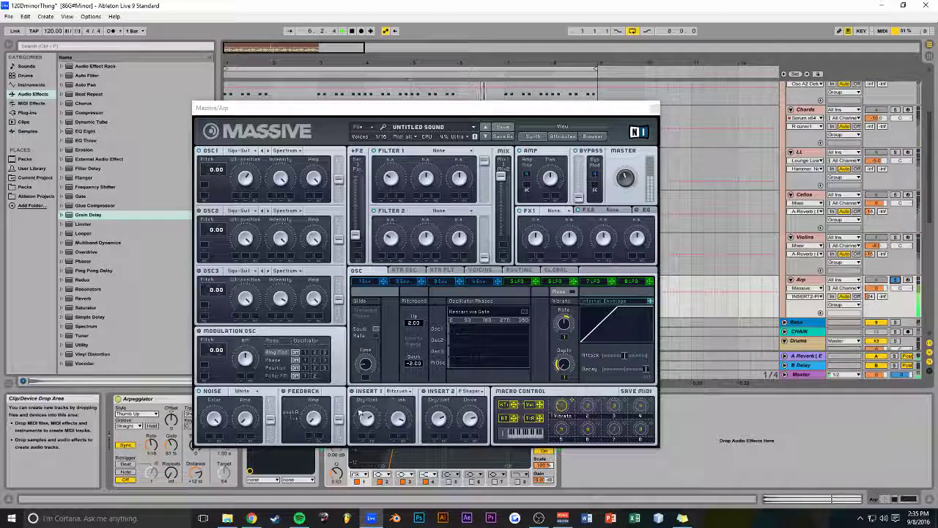
pyautogui.click(354, 393)
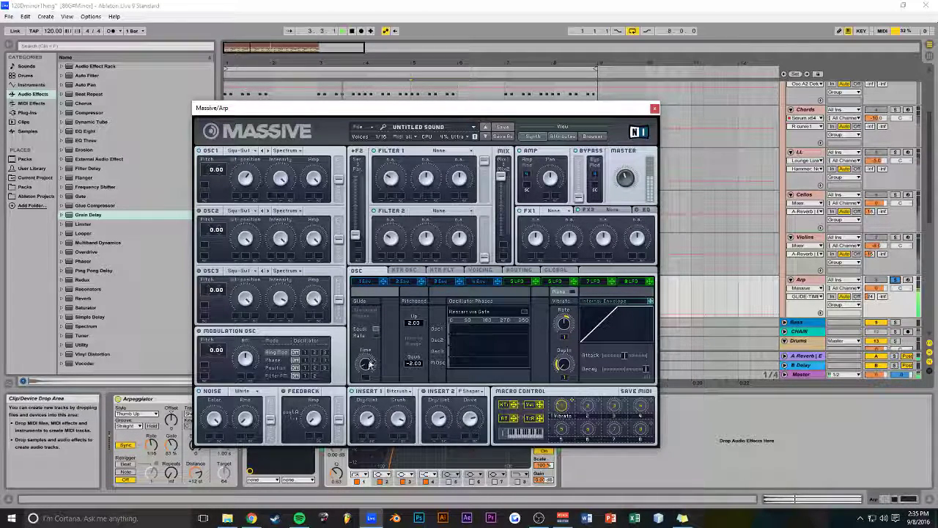
pyautogui.click(655, 108)
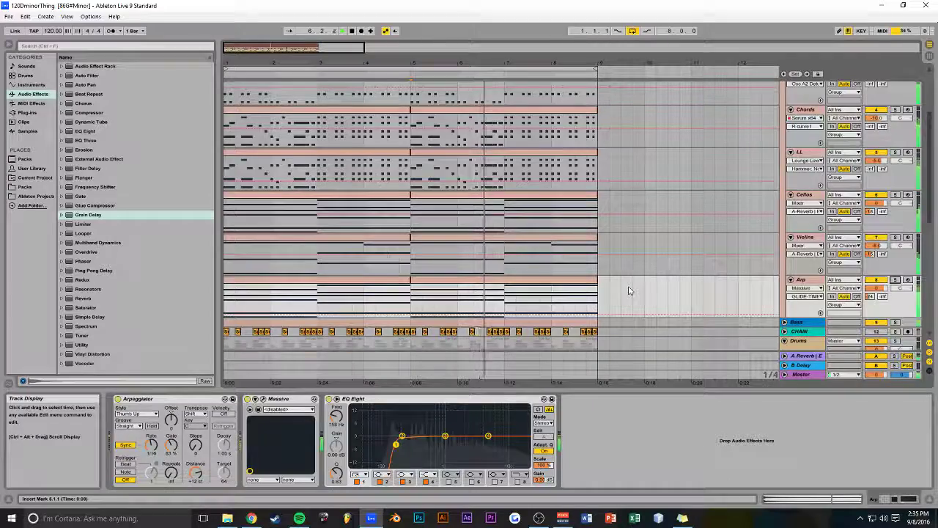
# - Audition the synth and instrument tracks by adding Trumpet, Trumpet B, Chords, LL, Cellos, Violins and Arp to the solo one after another
pyautogui.scroll(3, 776, 169)
pyautogui.click(876, 172)
pyautogui.click(876, 128)
pyautogui.click(895, 129)
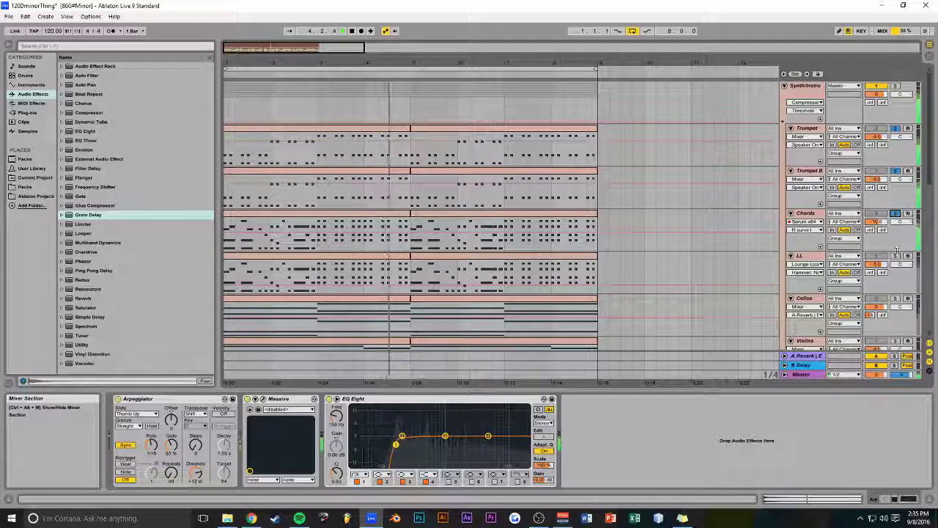
pyautogui.scroll(-2, 897, 249)
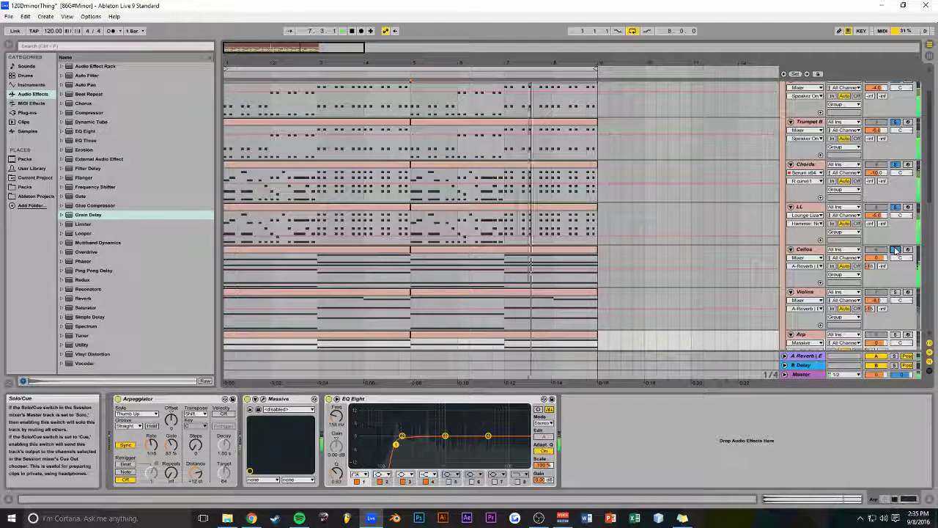
pyautogui.scroll(-2, 890, 241)
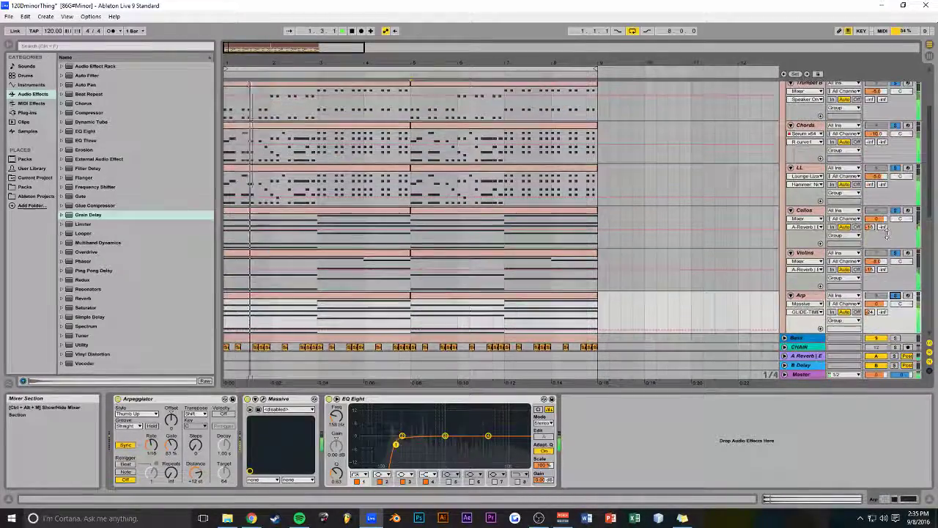
pyautogui.scroll(4, 885, 232)
pyautogui.scroll(-8, 888, 233)
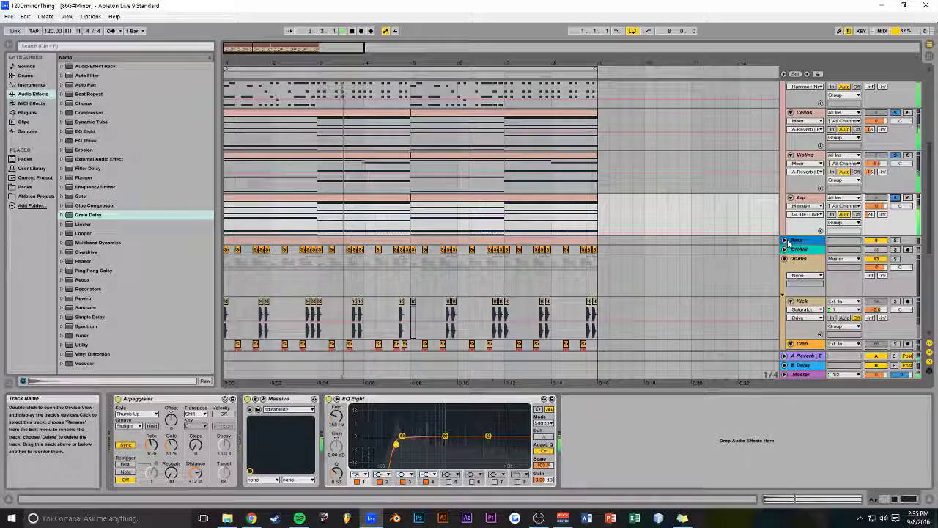
# - Expand the Bass group and add the Sub and Chord Bass tracks to the soloed tracks
pyautogui.click(784, 240)
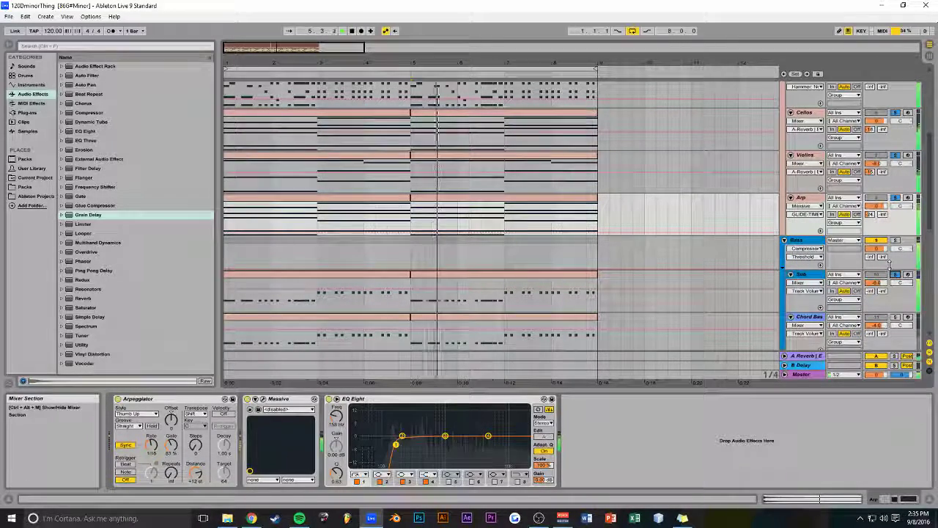
pyautogui.scroll(-2, 891, 266)
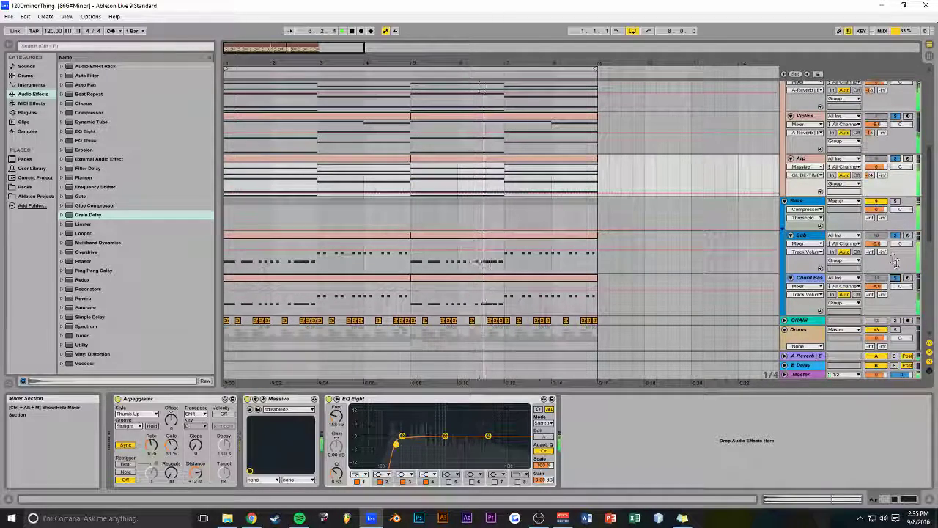
pyautogui.scroll(-2, 891, 189)
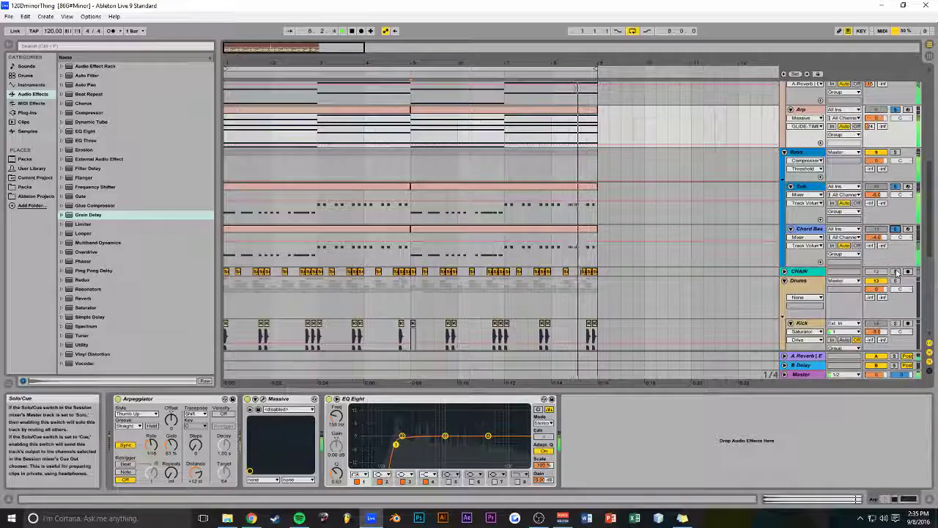
# - Clear the solos, play the full mix from the start, and review the tracks down to the drums
pyautogui.press('space')
pyautogui.scroll(8, 722, 268)
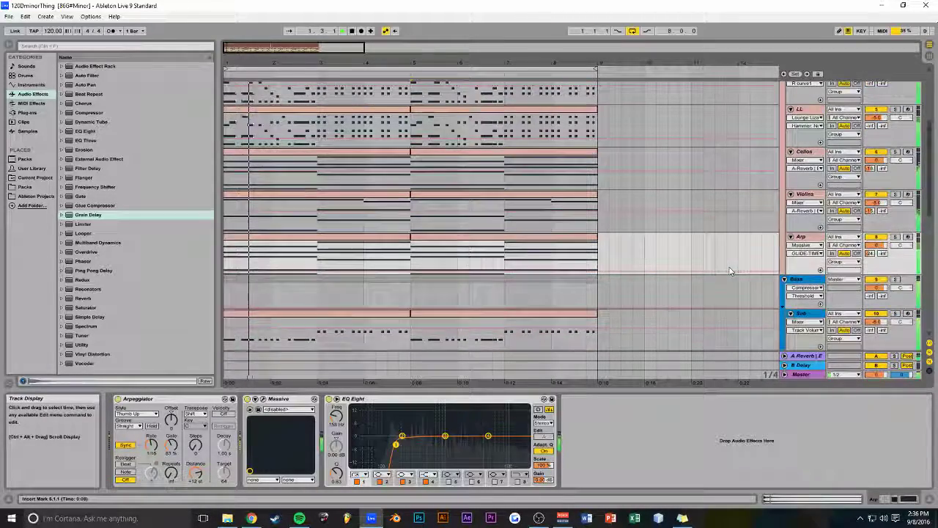
pyautogui.press('space')
pyautogui.scroll(-8, 642, 260)
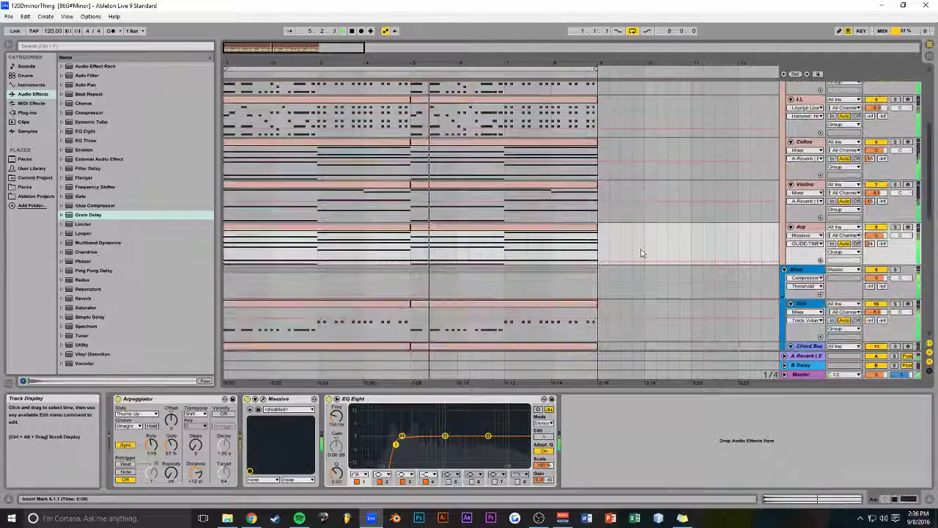
pyautogui.scroll(-3, 644, 257)
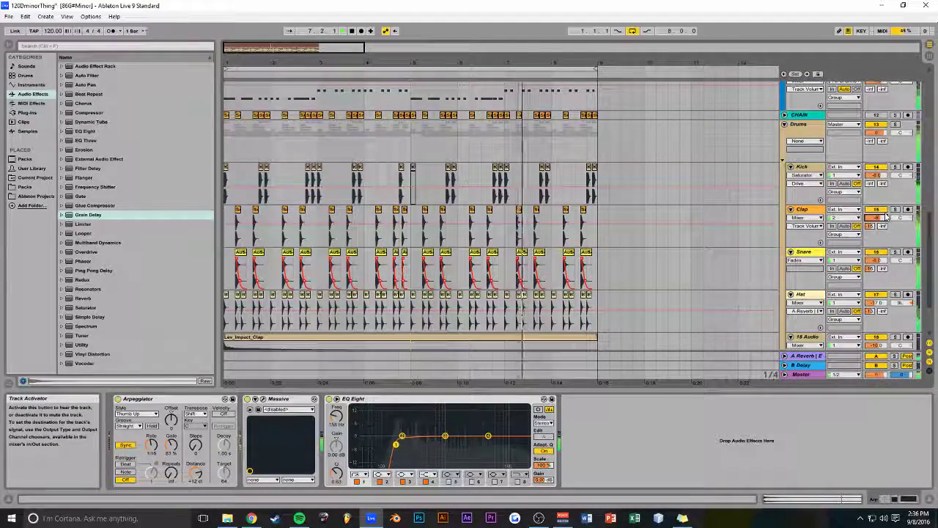
# - Set the Snare track's volume to -10.0 dB while listening to the full mix
pyautogui.moveTo(877, 261); pyautogui.dragTo(877, 262)
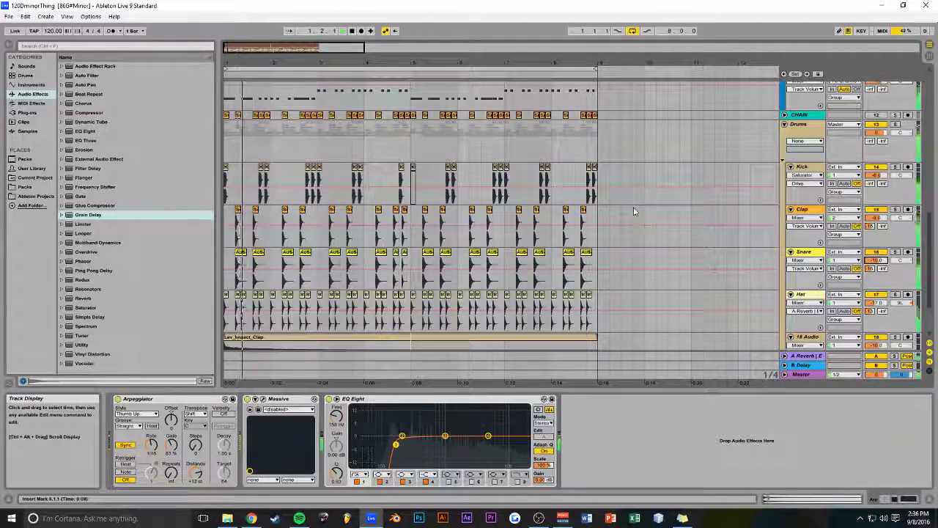
pyautogui.scroll(3, 627, 202)
pyautogui.scroll(-5, 627, 198)
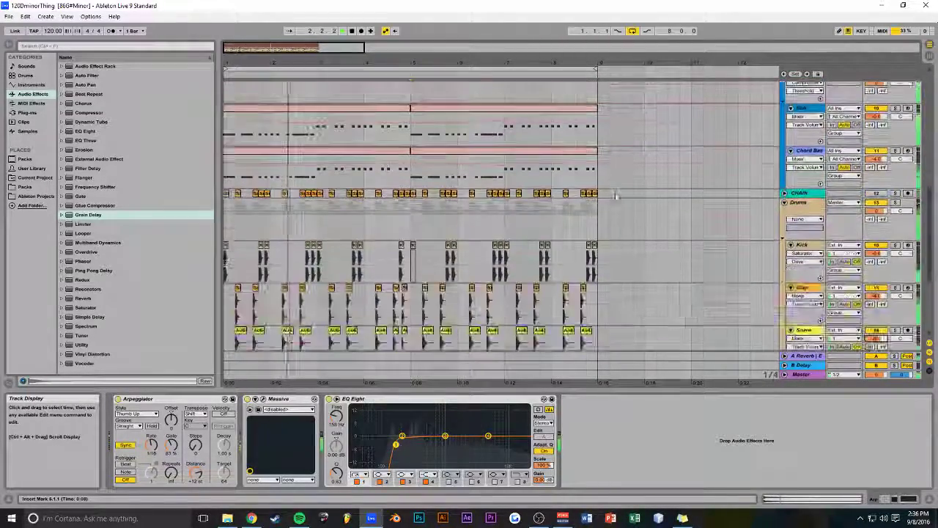
# - Rename the track holding the Lev_Impact_Clap sample as CLAP and the track holding the Lev_Crash_01 clips as Crash
pyautogui.click(816, 271)
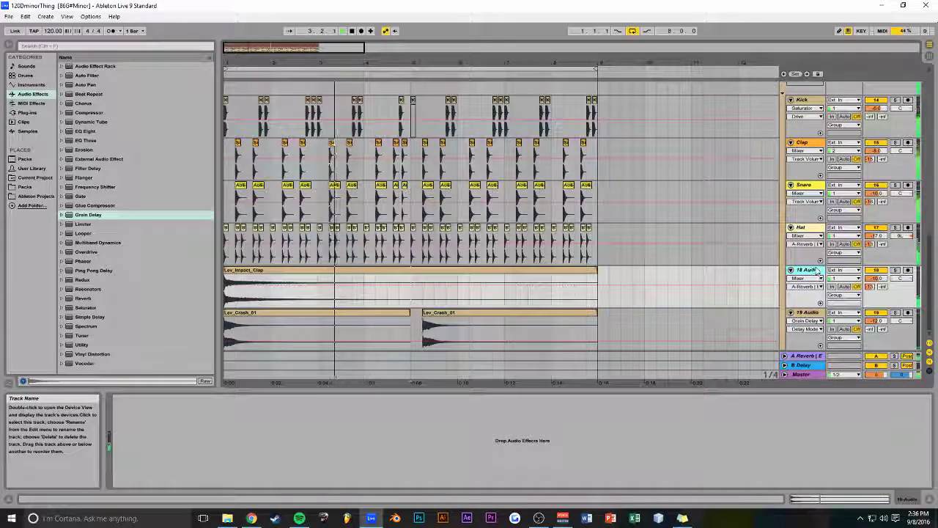
pyautogui.hotkey('ctrl', 'r')
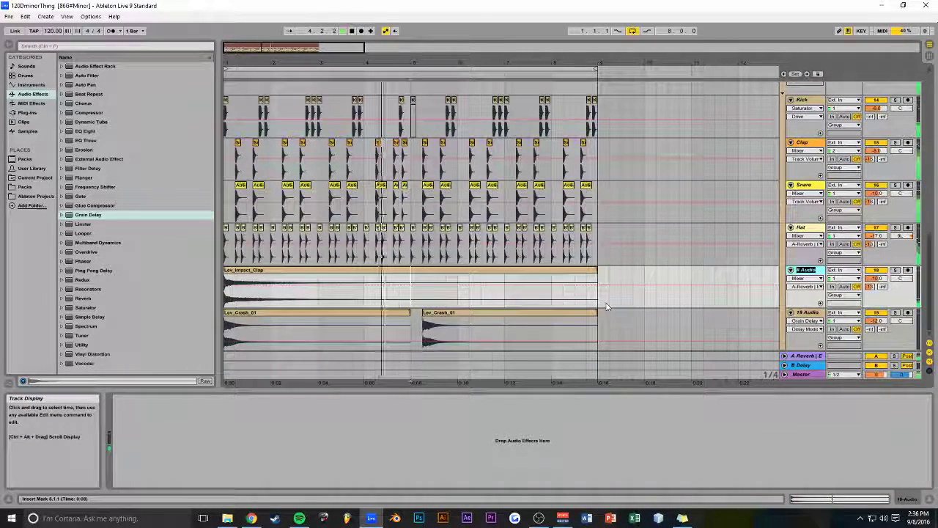
pyautogui.press('Return')
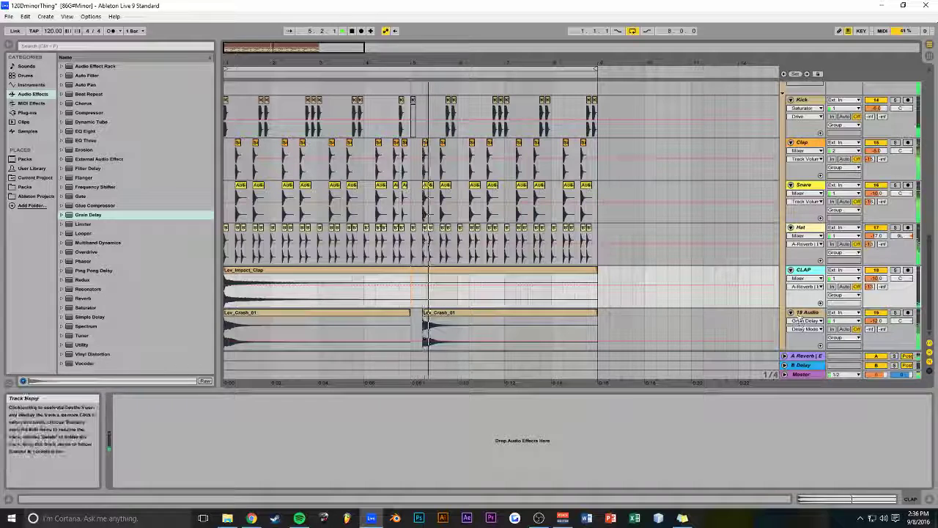
pyautogui.click(729, 311)
pyautogui.write('Crash')
pyautogui.press('Return')
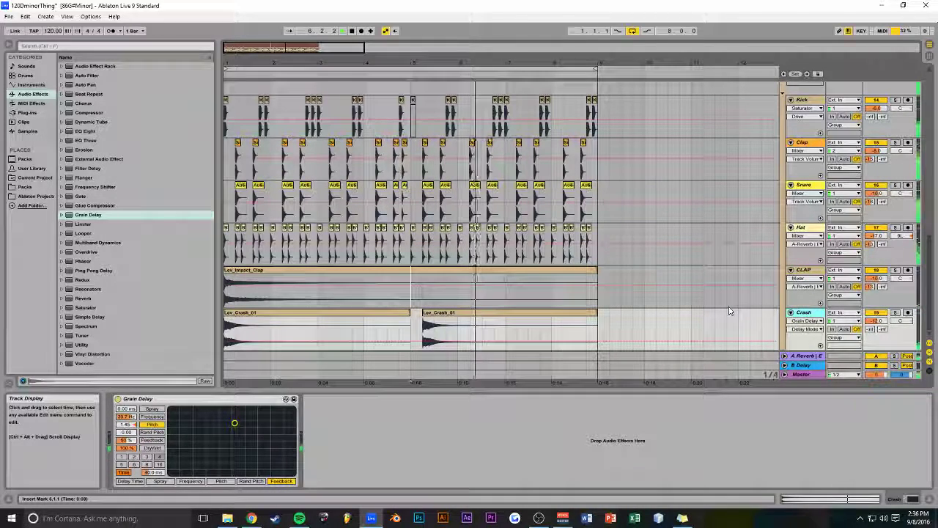
# - Replace the Grain Delay on the Crash track with a Simple Delay and restart playback
pyautogui.press('space')
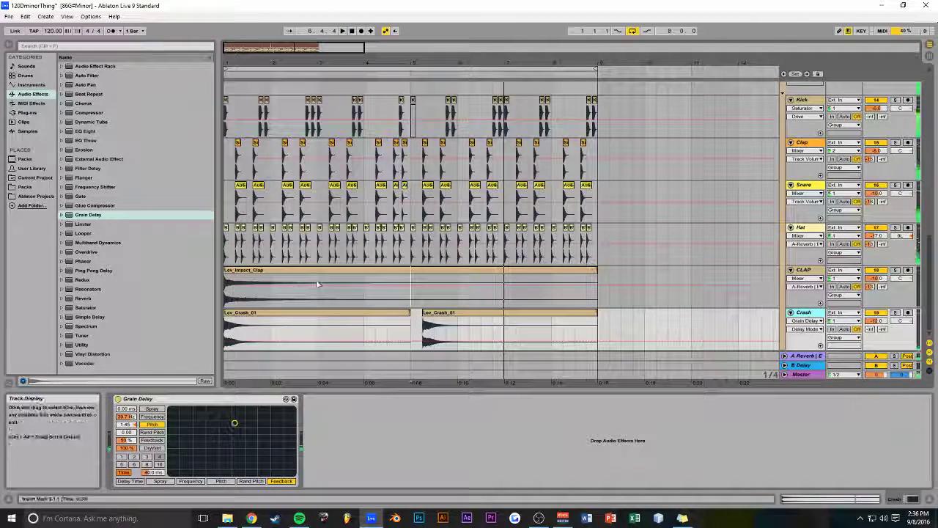
pyautogui.click(188, 405)
pyautogui.press('Delete')
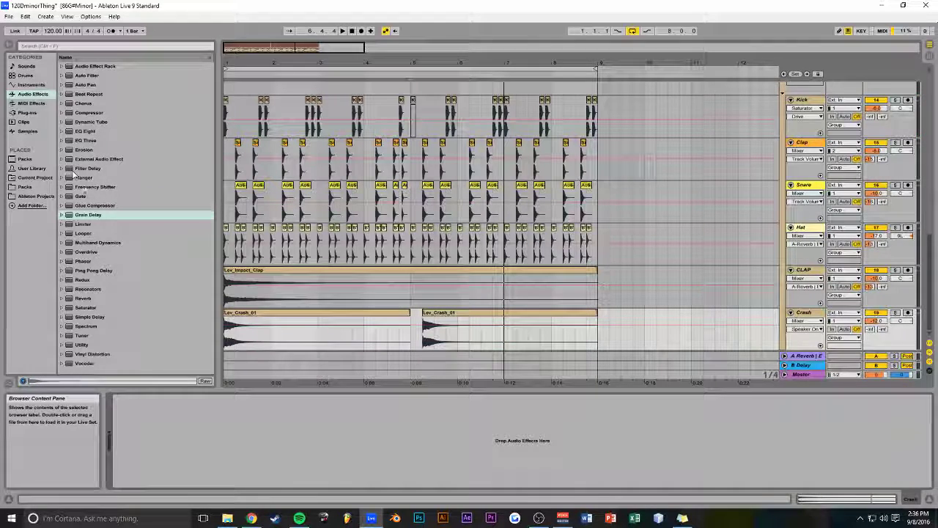
pyautogui.moveTo(93, 316); pyautogui.dragTo(252, 407)
pyautogui.press('space')
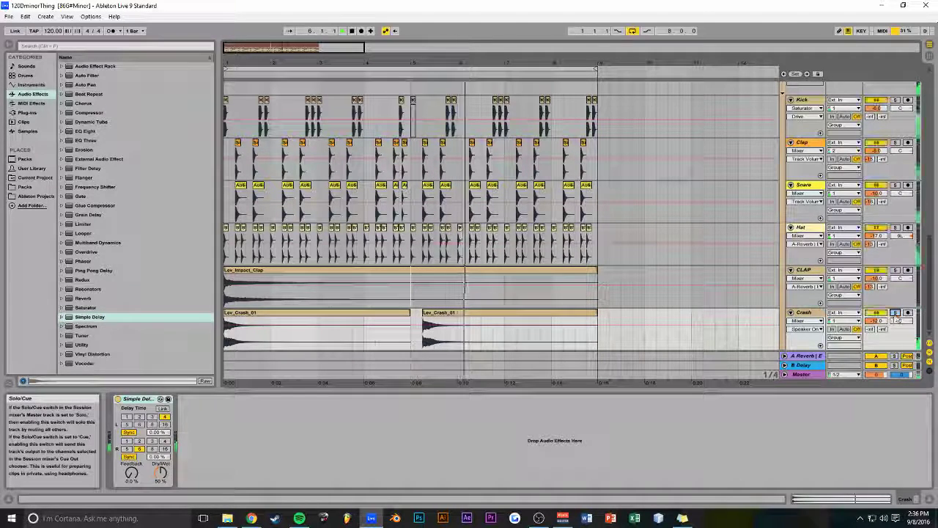
# - Raise the Crash track's Simple Delay feedback to 75 %, comparing it soloed and in the full mix
pyautogui.moveTo(131, 474); pyautogui.dragTo(132, 455)
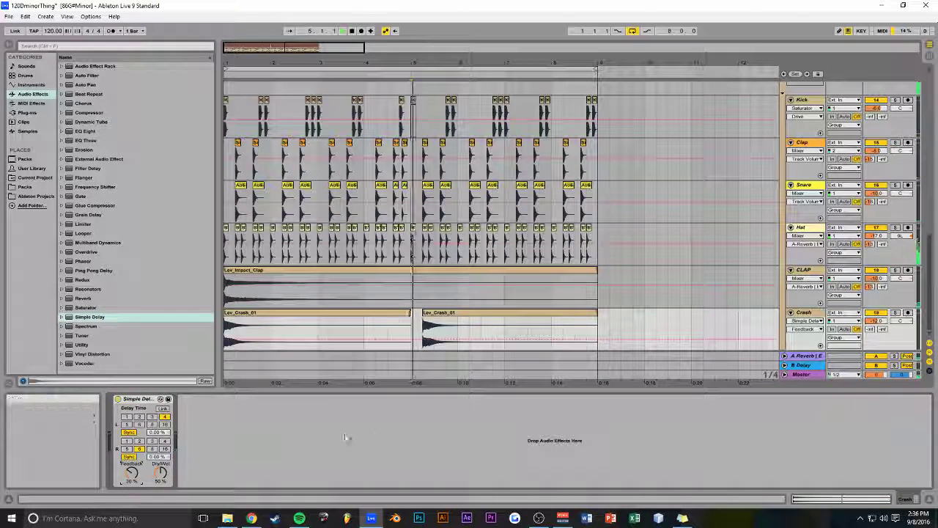
pyautogui.click(895, 312)
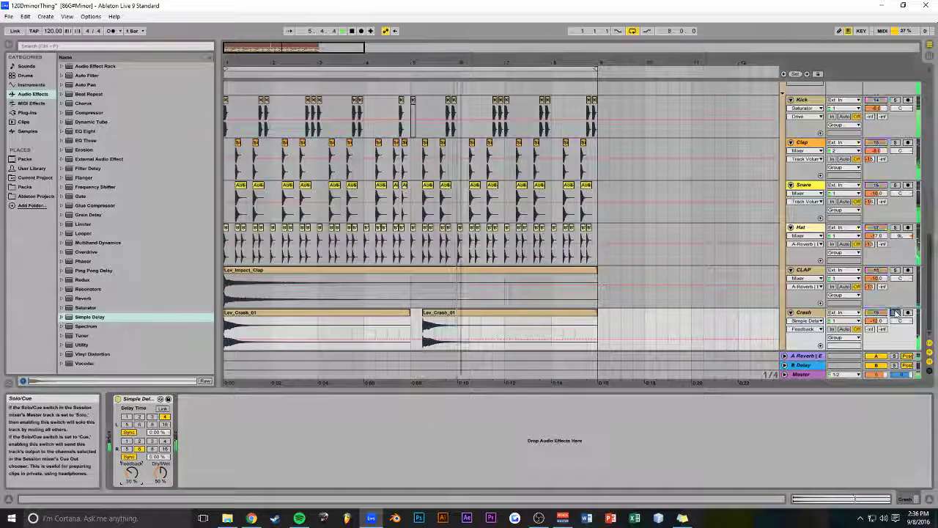
pyautogui.press('space')
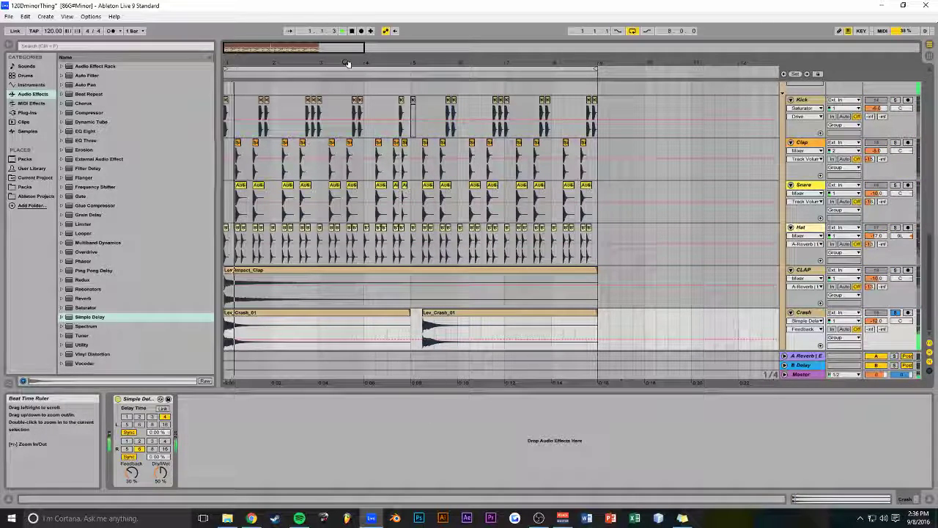
pyautogui.moveTo(132, 473); pyautogui.dragTo(132, 402)
pyautogui.press('space')
pyautogui.press('space')
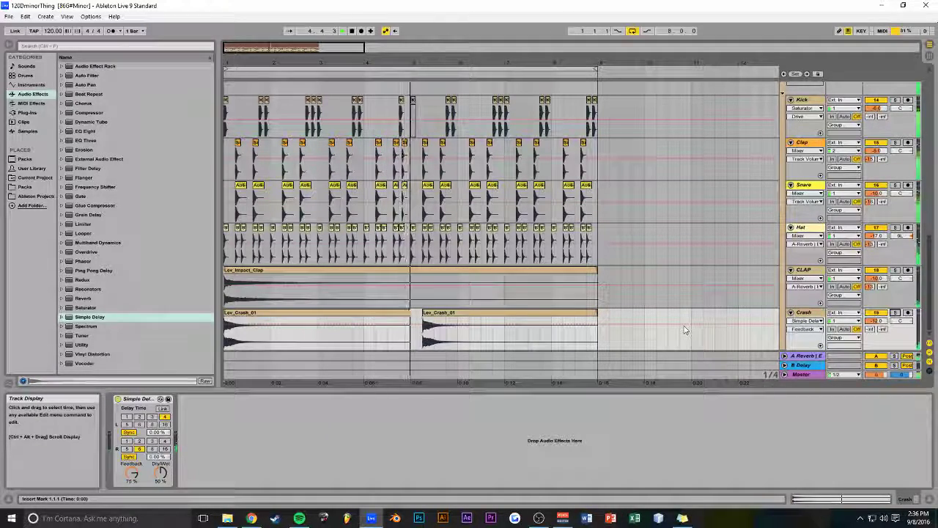
pyautogui.hotkey('alt', 'Tab')
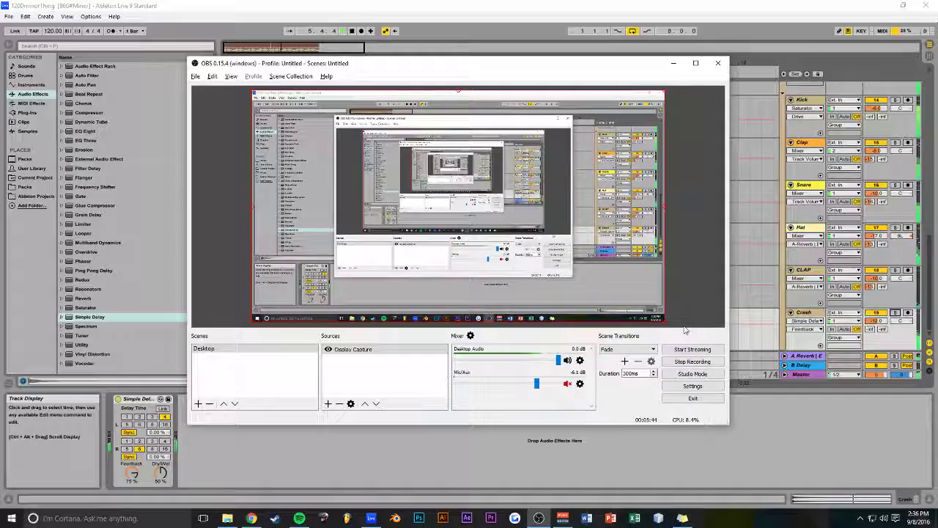
pyautogui.hotkey('alt', 'Tab')
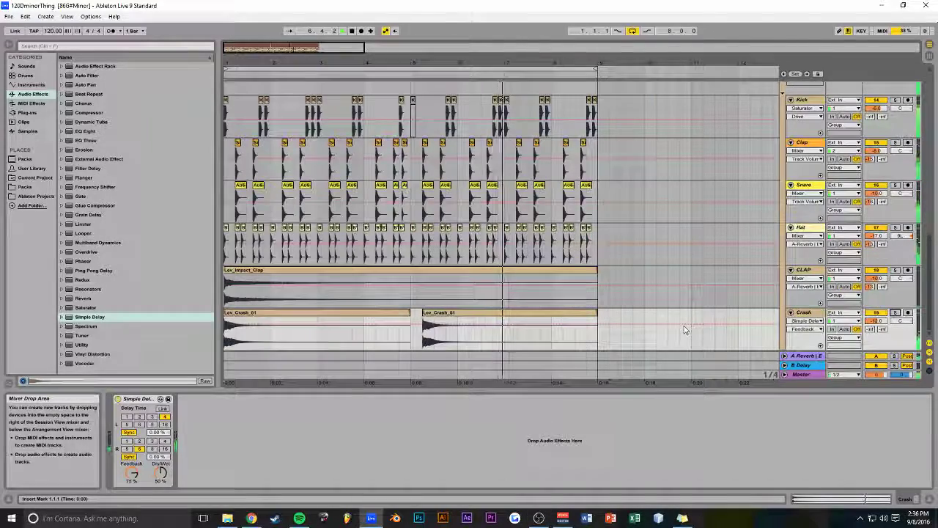
# - Collapse the Synth/Instru and Bass groups and save the set
pyautogui.scroll(5, 671, 308)
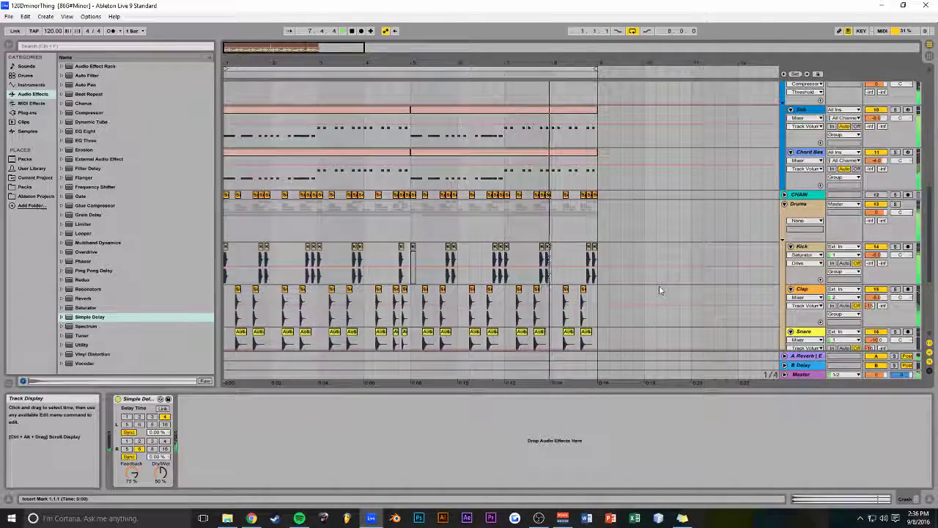
pyautogui.scroll(10, 659, 291)
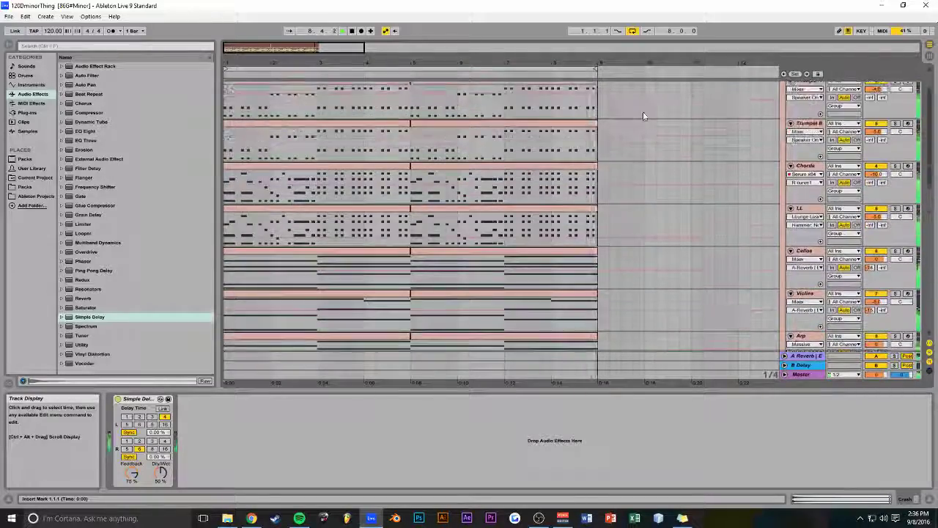
pyautogui.click(785, 87)
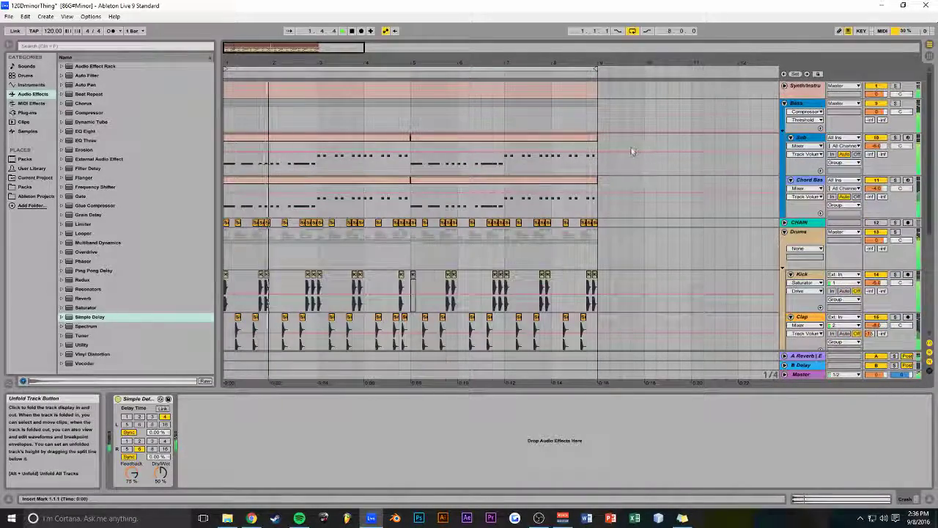
pyautogui.click(784, 103)
pyautogui.hotkey('ctrl', 's')
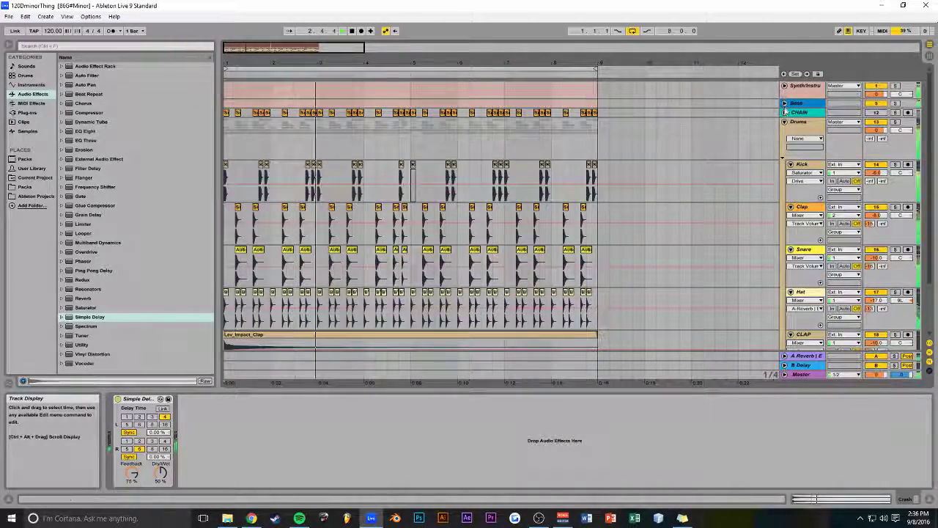
pyautogui.click(785, 104)
pyautogui.click(785, 103)
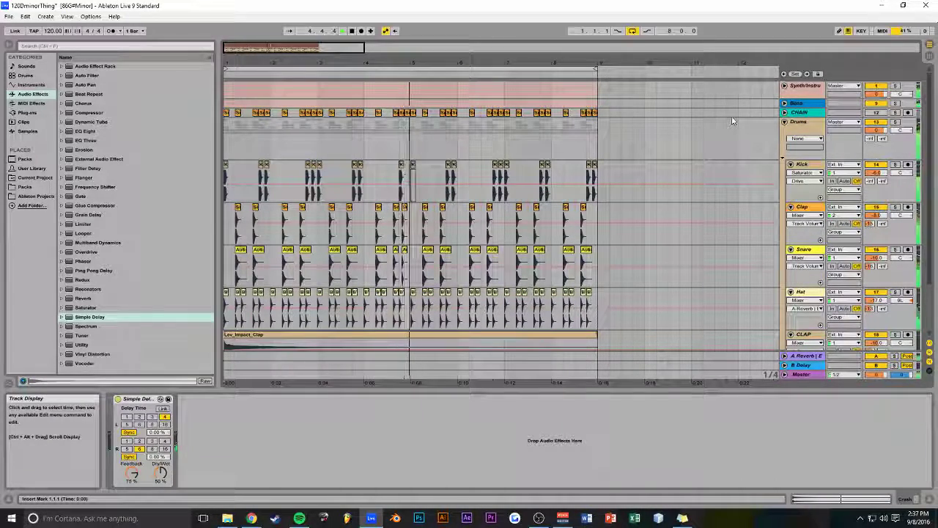
# - Expand the Synth/Instru group and open the second Violins clip in an enlarged note editor
pyautogui.click(785, 86)
pyautogui.scroll(-8, 619, 158)
pyautogui.scroll(-3, 619, 160)
pyautogui.scroll(8, 645, 156)
pyautogui.doubleClick(439, 204)
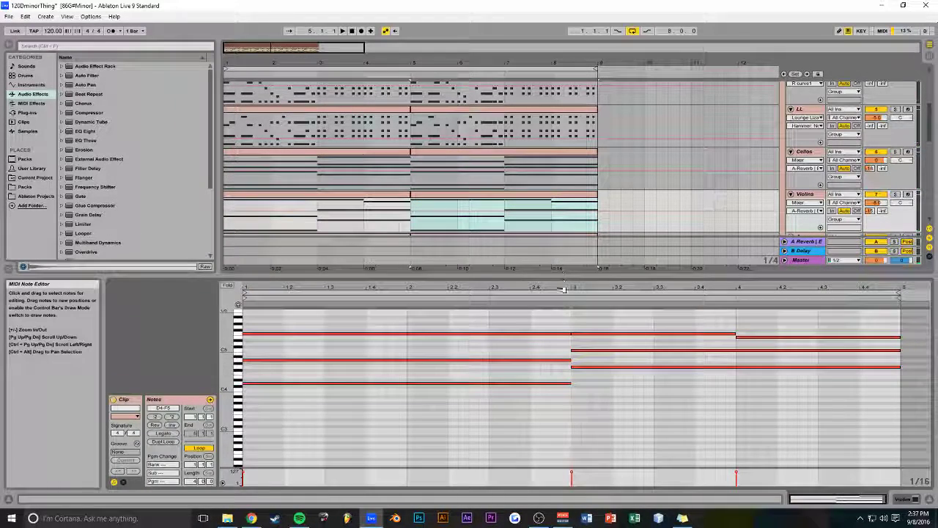
pyautogui.moveTo(564, 276); pyautogui.dragTo(564, 249)
pyautogui.scroll(1, 711, 372)
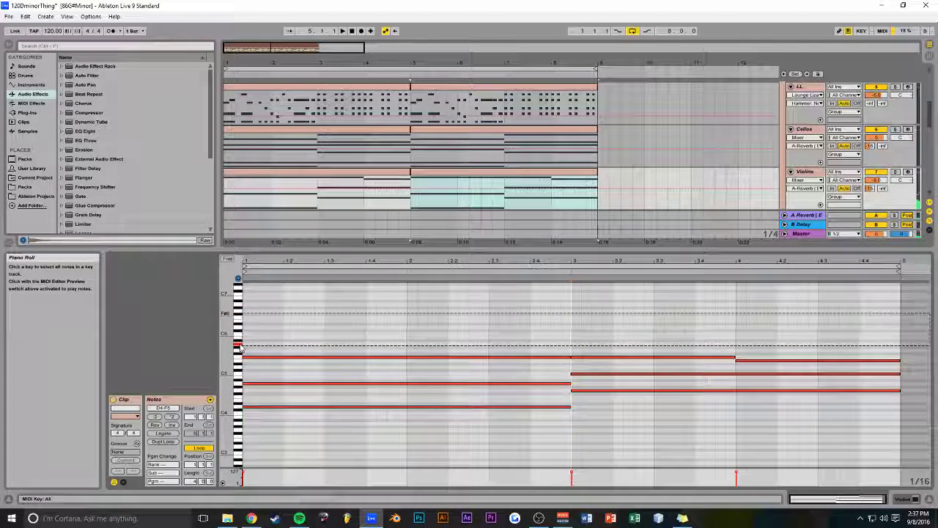
# - Move the Violins clip's highest note in bar 3 to A5 and its highest note in bar 4 to F5
pyautogui.moveTo(599, 346); pyautogui.dragTo(753, 366)
pyautogui.press('Up')
pyautogui.press('Up')
pyautogui.press('Up')
pyautogui.press('Up')
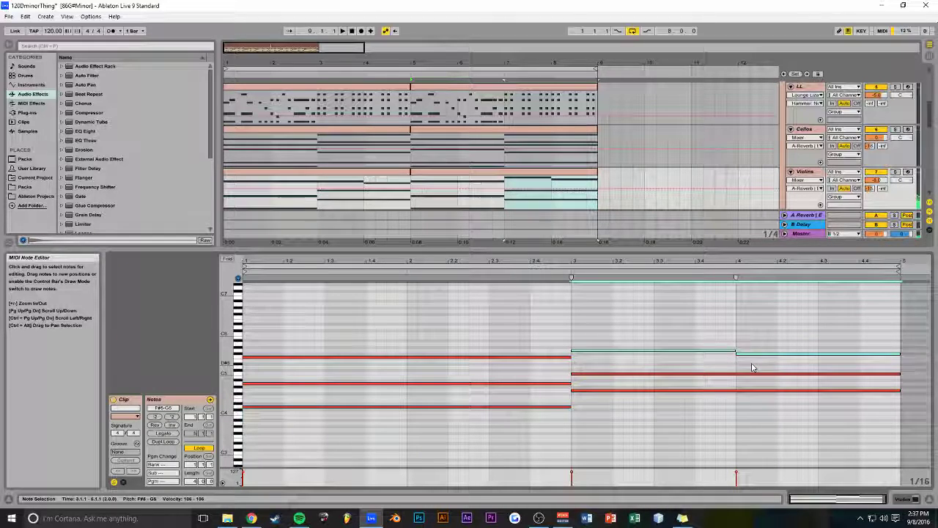
pyautogui.click(585, 344)
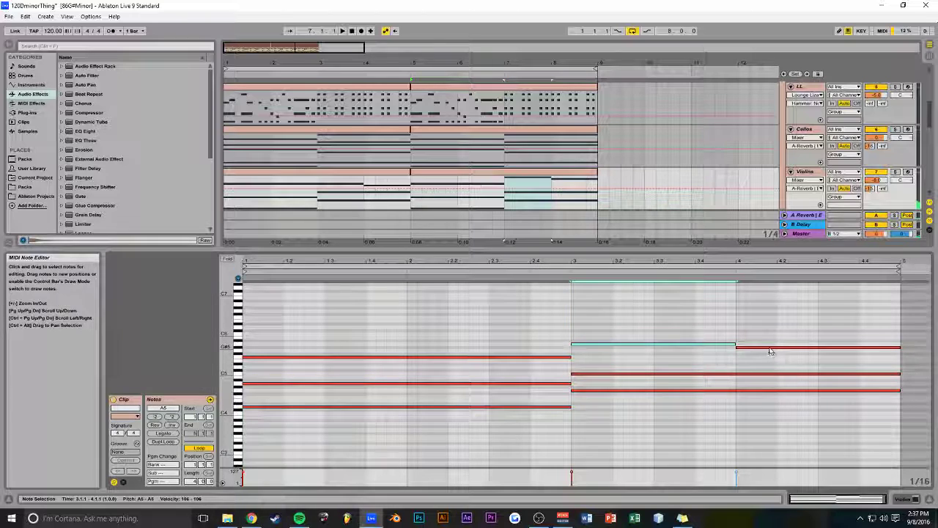
pyautogui.moveTo(770, 347); pyautogui.dragTo(769, 362)
# - Play the Violins clip from its third bar and solo the Violins track to check the new melody
pyautogui.click(572, 321)
pyautogui.press('space')
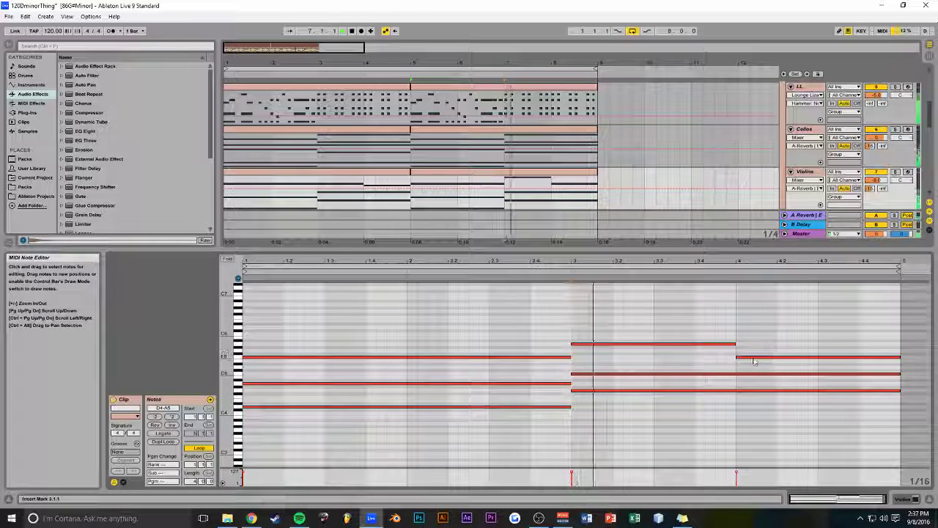
pyautogui.click(894, 171)
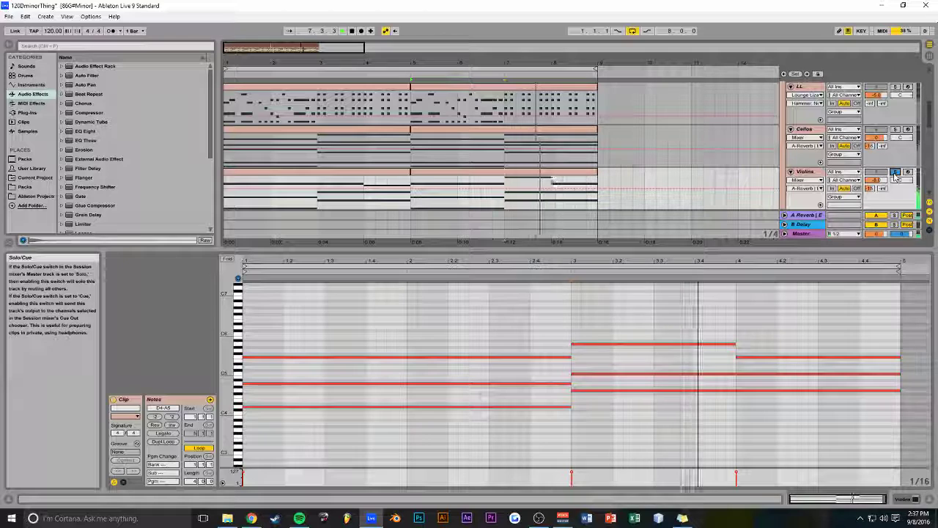
# - Shorten the F5 note in bar 4 to end at 4.3 and add a G5 copy filling the rest of the bar
pyautogui.press('space')
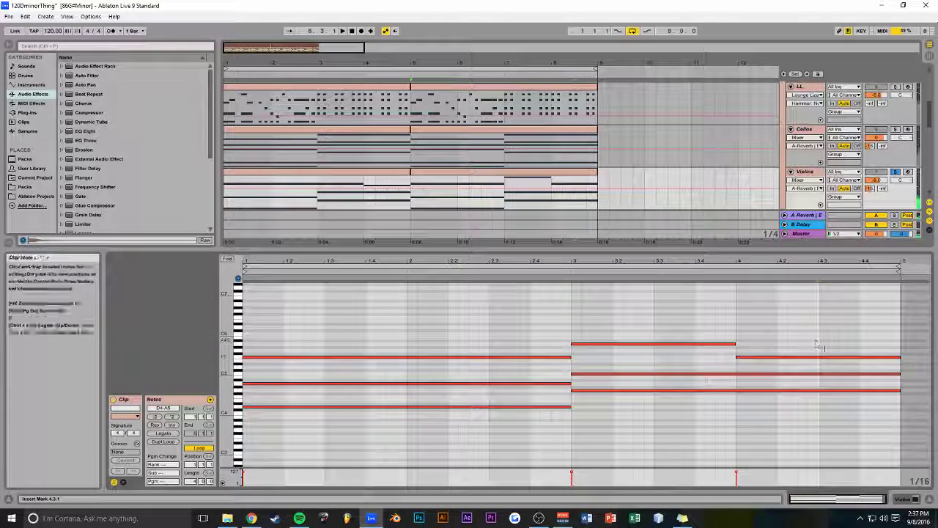
pyautogui.moveTo(901, 359); pyautogui.dragTo(829, 360)
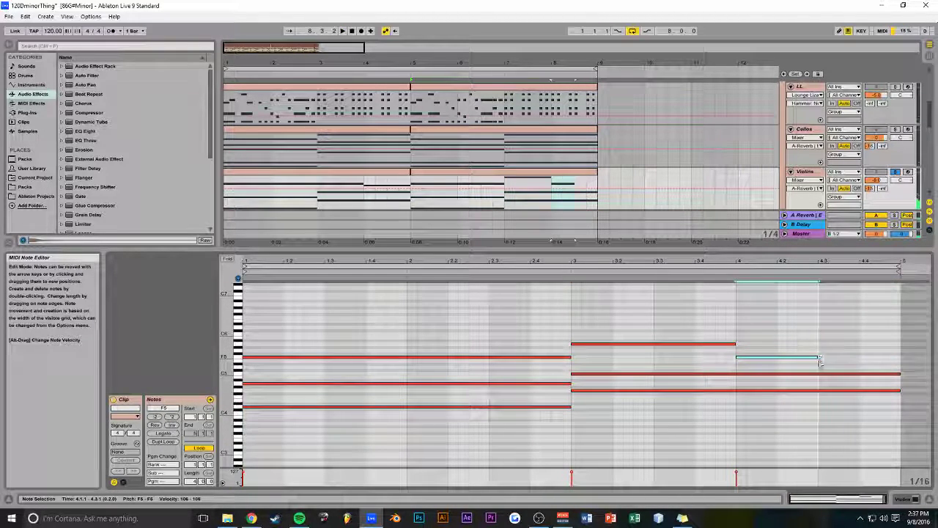
pyautogui.moveTo(767, 360); pyautogui.dragTo(846, 350)
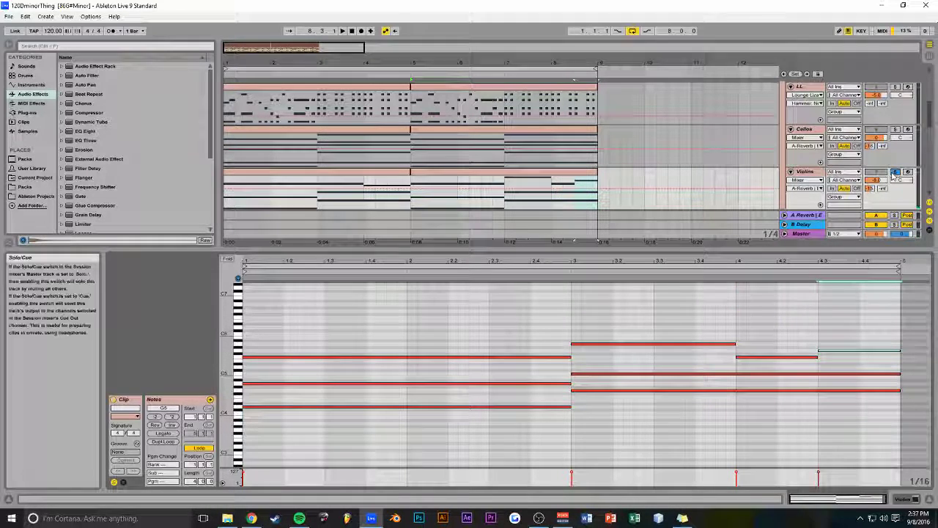
# - Play the full mix with the edited violins, review the tracks, and stop playback at the song start
pyautogui.press('space')
pyautogui.scroll(-3, 659, 161)
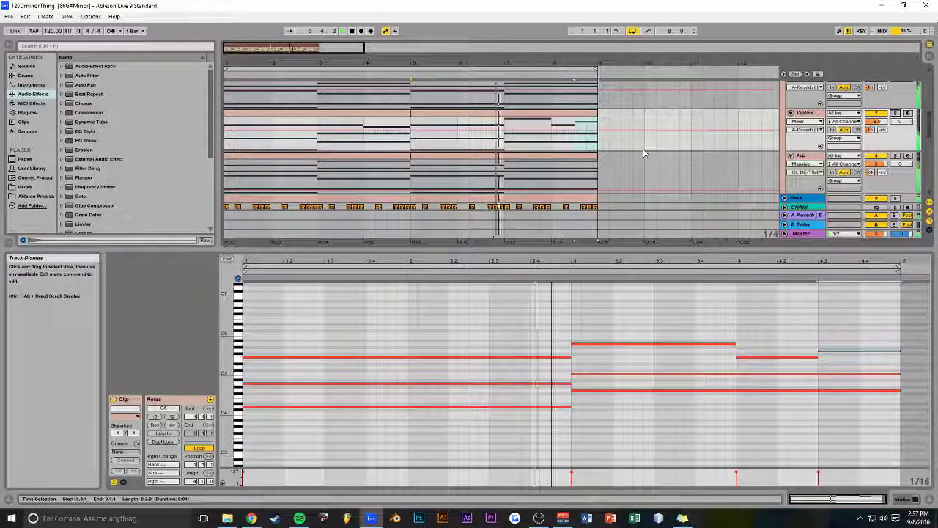
pyautogui.scroll(1, 643, 152)
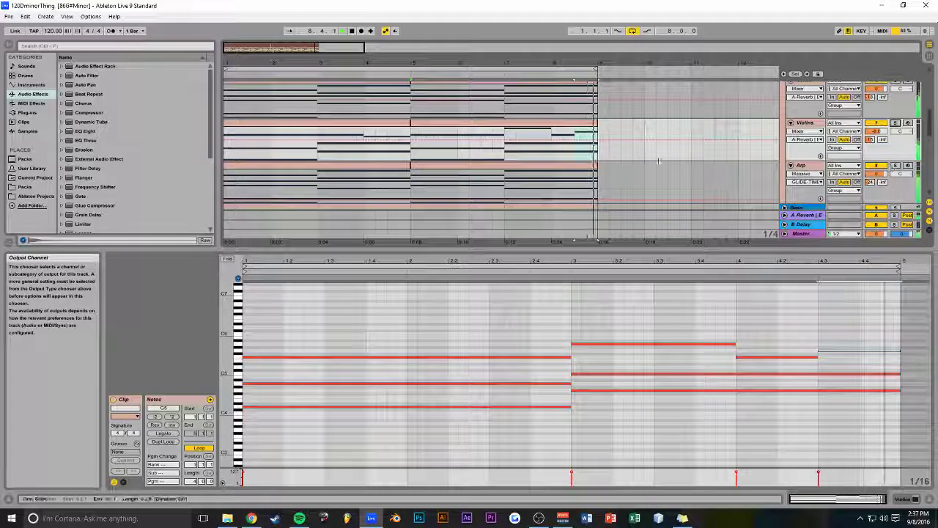
pyautogui.scroll(2, 642, 173)
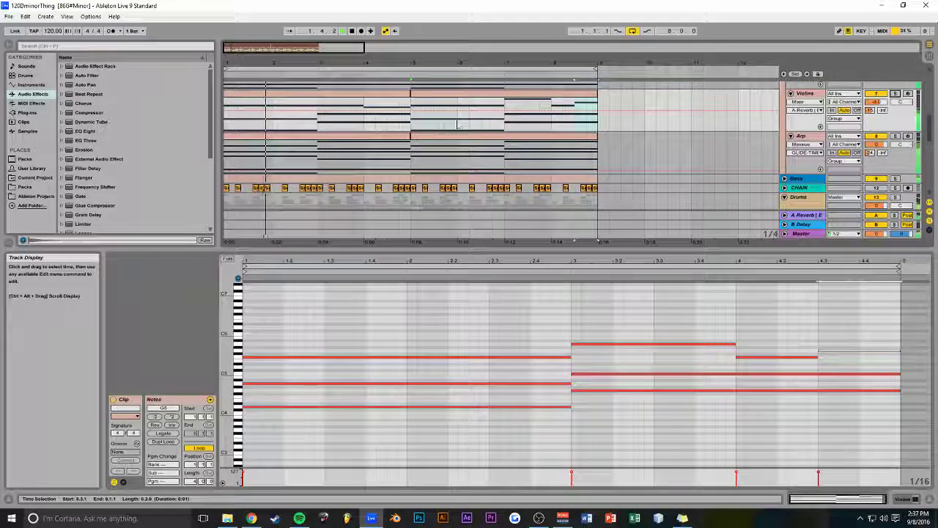
pyautogui.scroll(5, 651, 139)
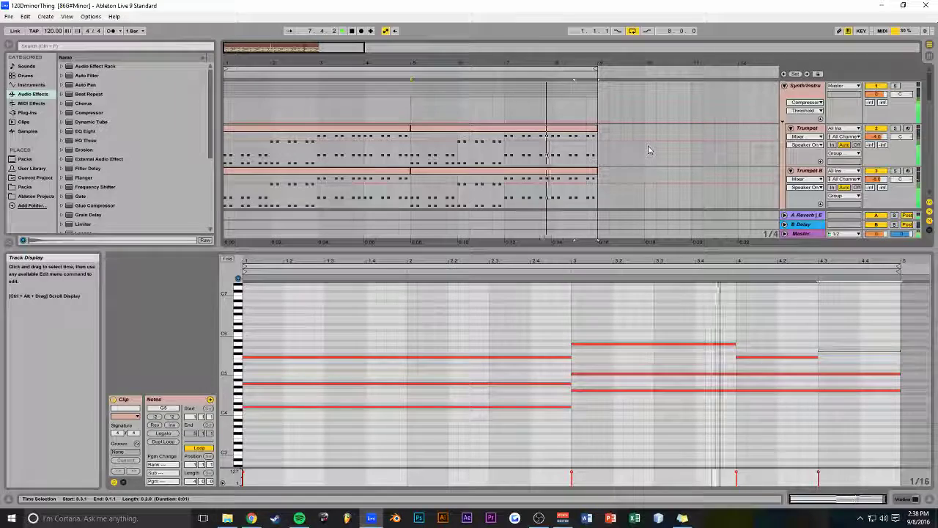
pyautogui.scroll(-5, 648, 149)
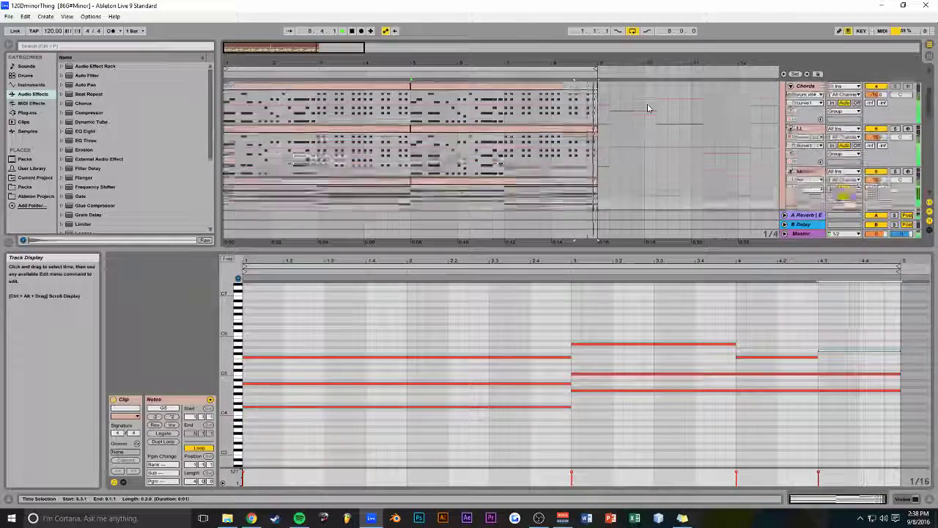
pyautogui.click(352, 32)
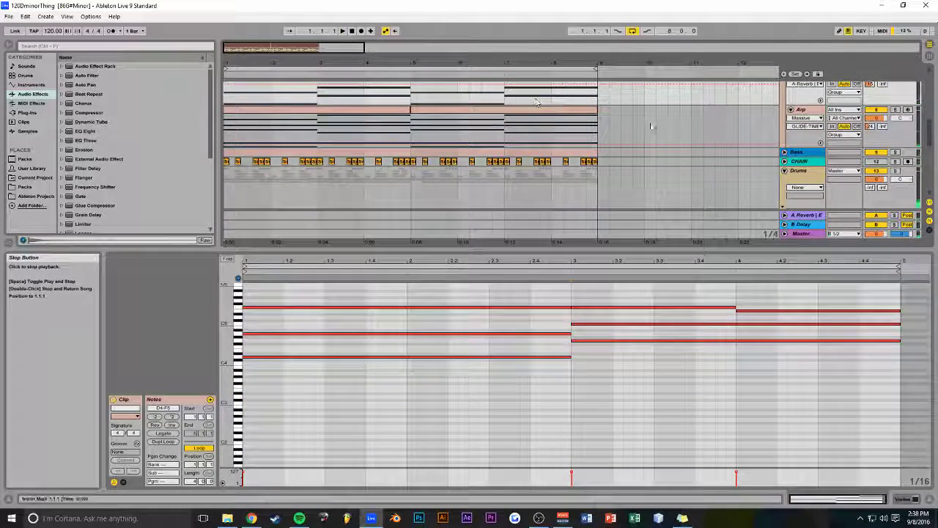
# - Play the full mix, enlarge the arrangement area above the clip editor, and look over the drum and instrument tracks
pyautogui.scroll(-5, 663, 131)
pyautogui.press('space')
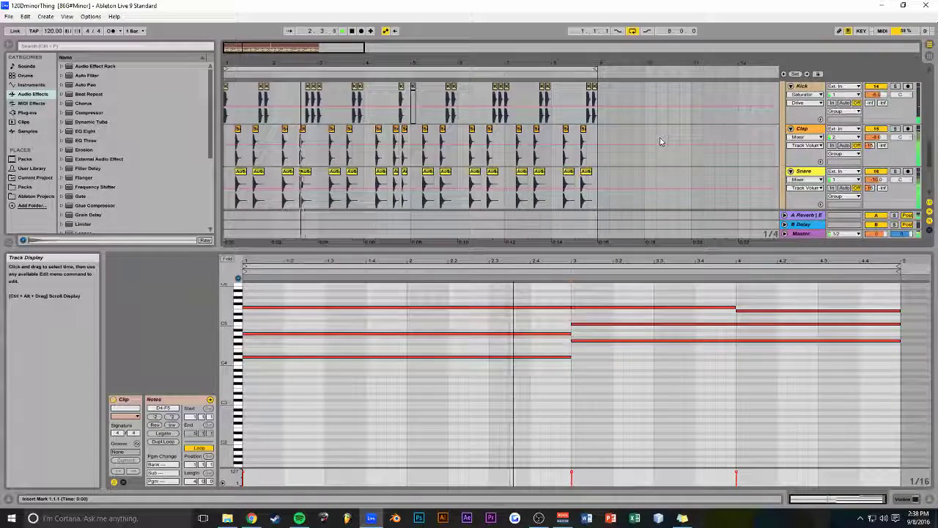
pyautogui.scroll(-3, 659, 142)
pyautogui.scroll(3, 660, 141)
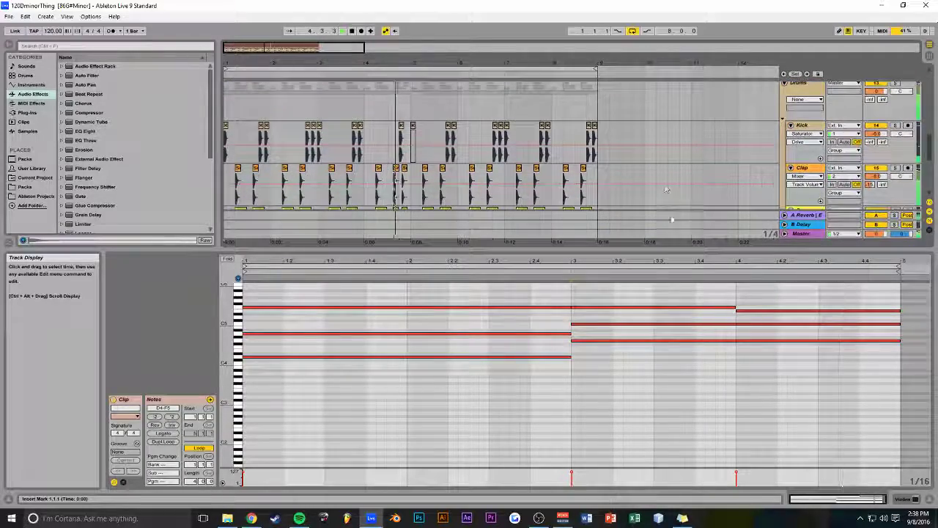
pyautogui.moveTo(659, 247); pyautogui.dragTo(688, 390)
pyautogui.scroll(2, 670, 184)
pyautogui.scroll(-2, 670, 185)
pyautogui.scroll(3, 670, 184)
pyautogui.scroll(-3, 669, 184)
pyautogui.scroll(3, 667, 182)
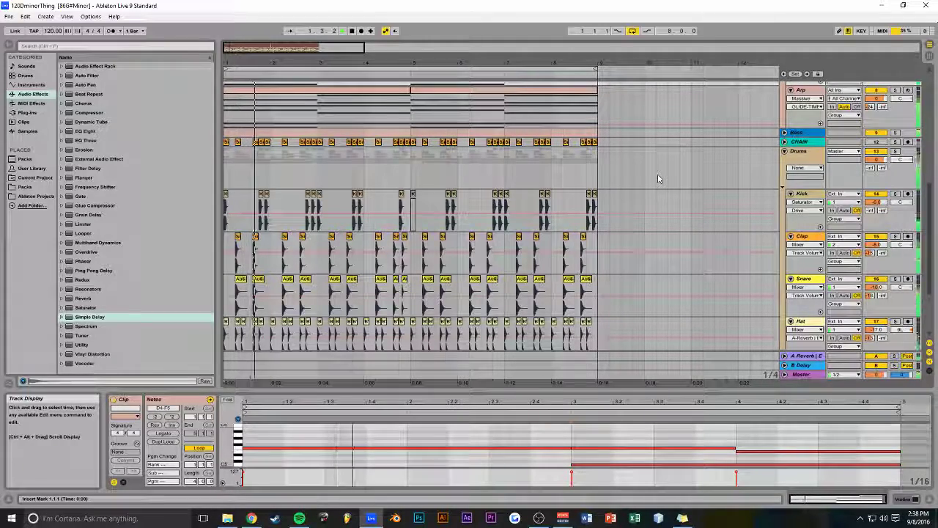
pyautogui.scroll(5, 653, 180)
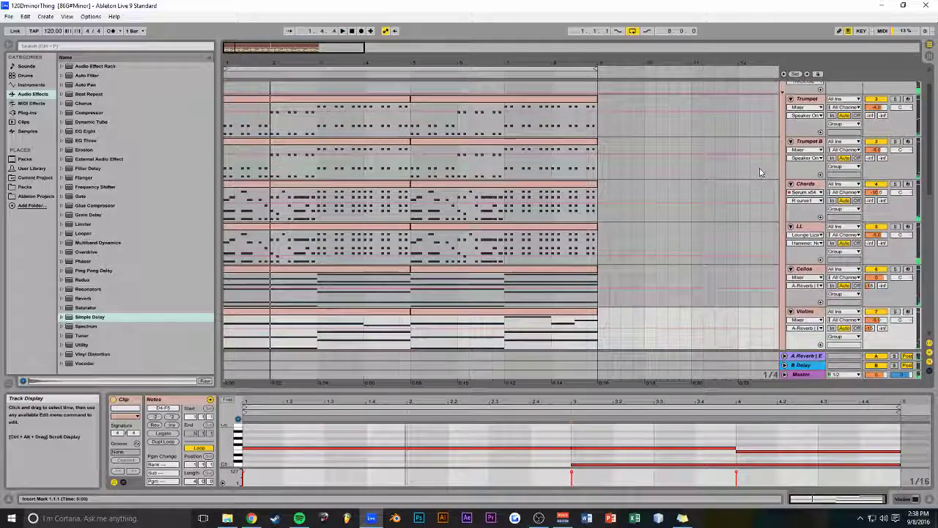
# - Solo the LL track during playback and add an EQ Eight after its Lounge Lizard instrument
pyautogui.scroll(-1, 762, 176)
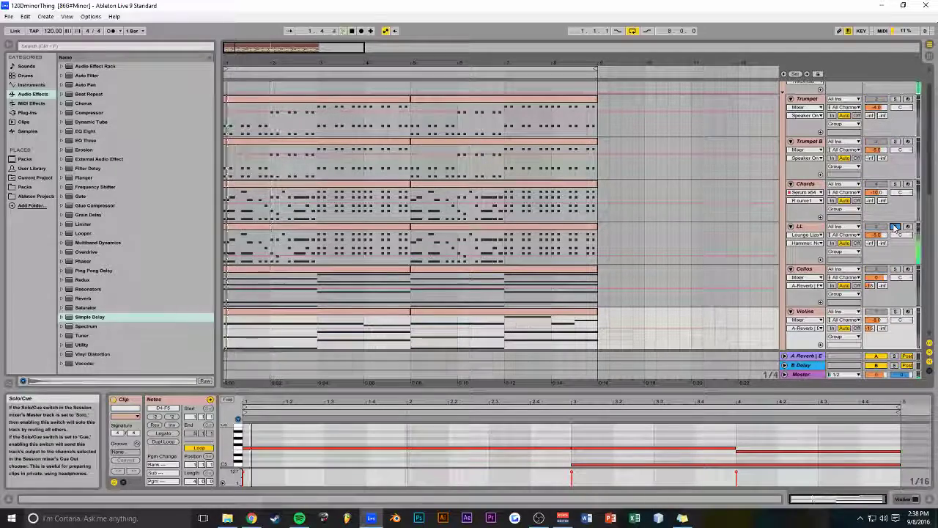
pyautogui.scroll(-1, 765, 225)
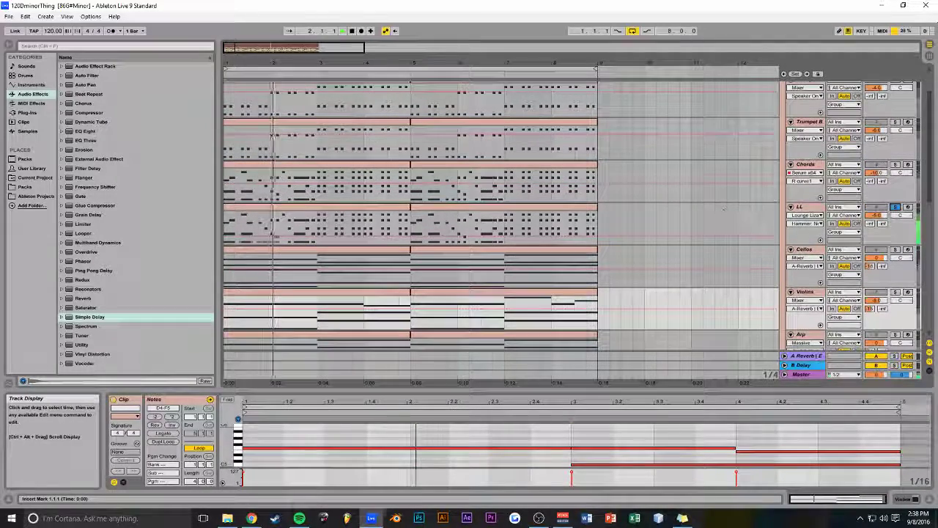
pyautogui.click(801, 207)
pyautogui.click(909, 501)
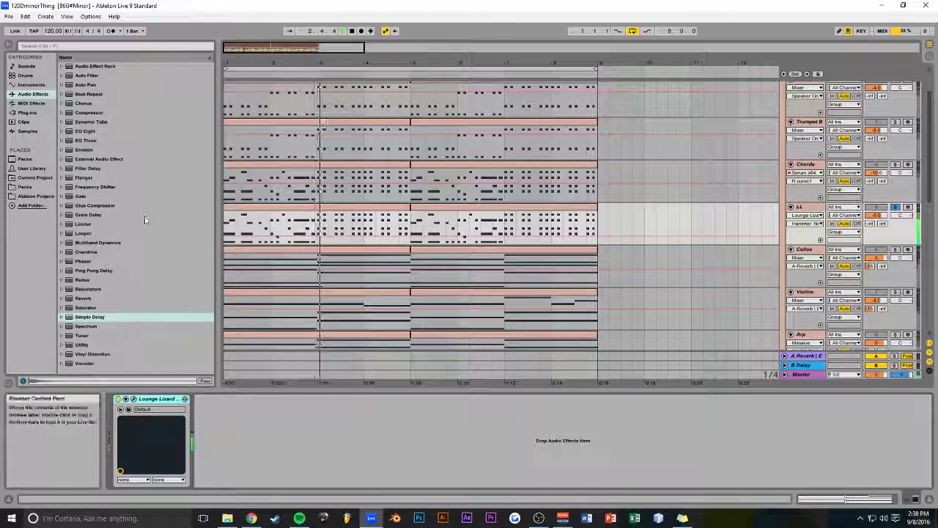
pyautogui.moveTo(91, 133); pyautogui.dragTo(442, 216)
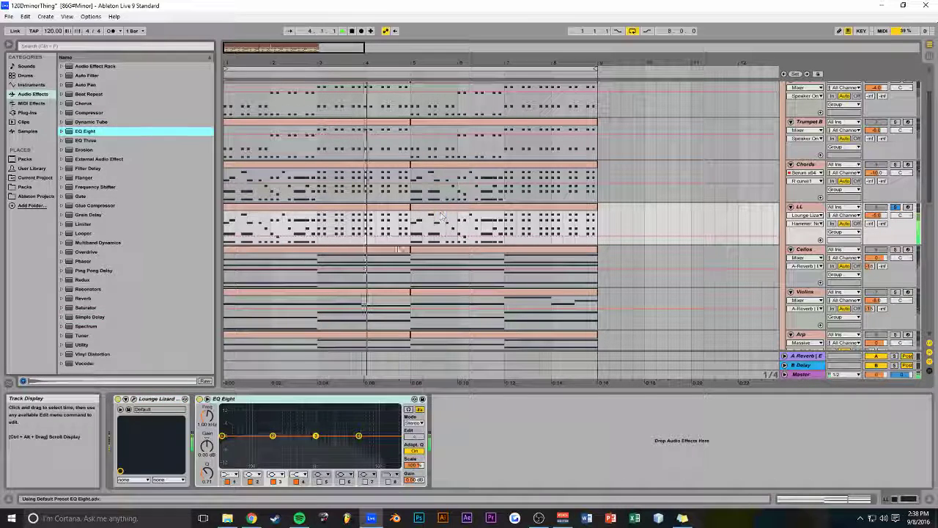
# - Shape the LL track's EQ Eight with a low-mid dip, a slight high boost, and a low cut on band 1 around 62 Hz
pyautogui.moveTo(272, 438); pyautogui.dragTo(269, 444)
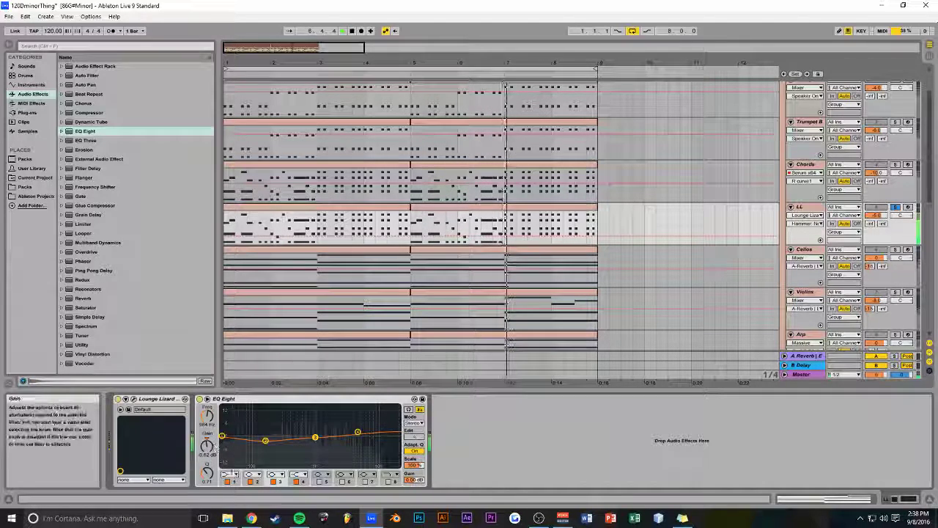
pyautogui.click(230, 474)
pyautogui.click(230, 420)
pyautogui.moveTo(221, 444); pyautogui.dragTo(254, 443)
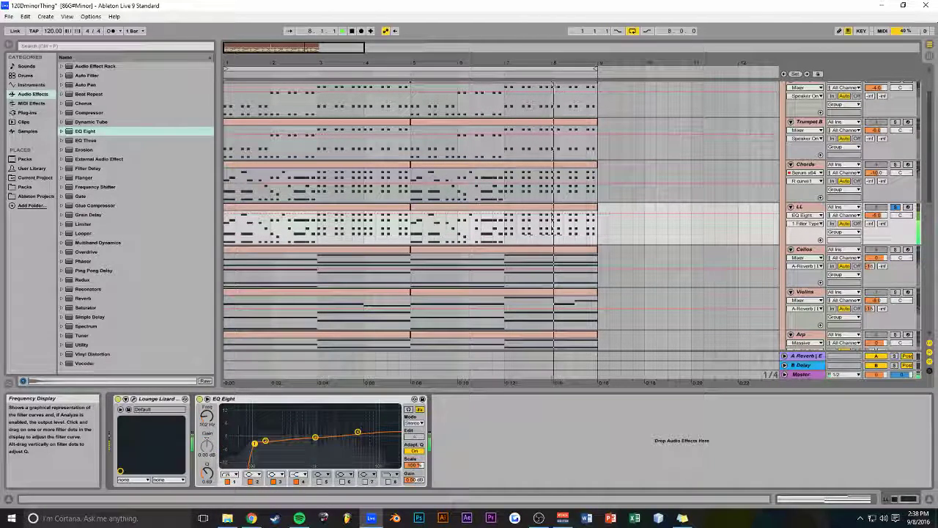
# - Add a Chorus after the LL track's EQ Eight, lower its highpass and dry/wet amounts, and set its polarity to minus
pyautogui.moveTo(84, 104); pyautogui.dragTo(299, 220)
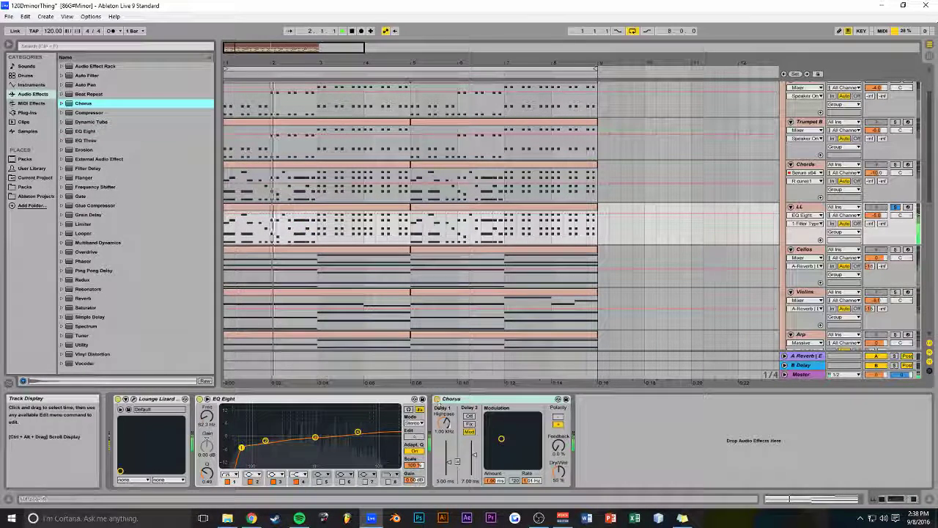
pyautogui.moveTo(443, 423); pyautogui.dragTo(443, 401)
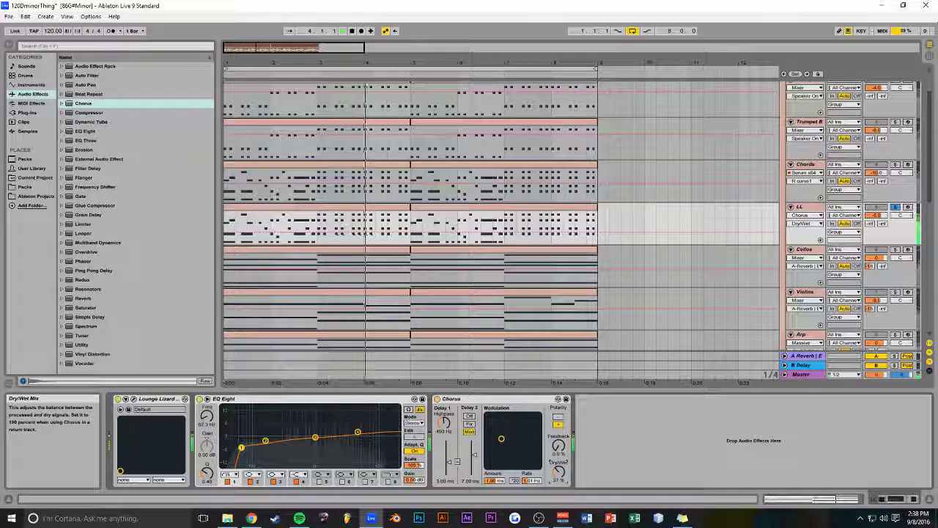
pyautogui.moveTo(560, 475); pyautogui.dragTo(560, 510)
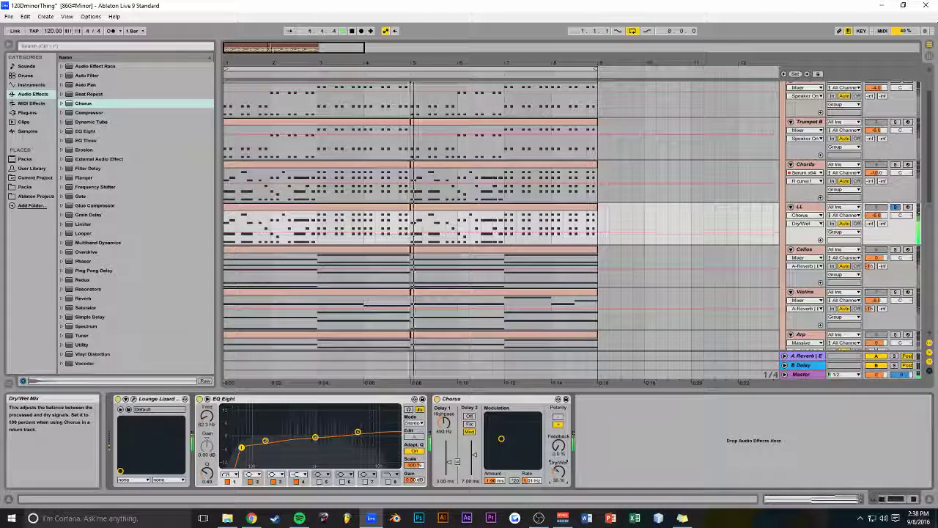
pyautogui.click(558, 446)
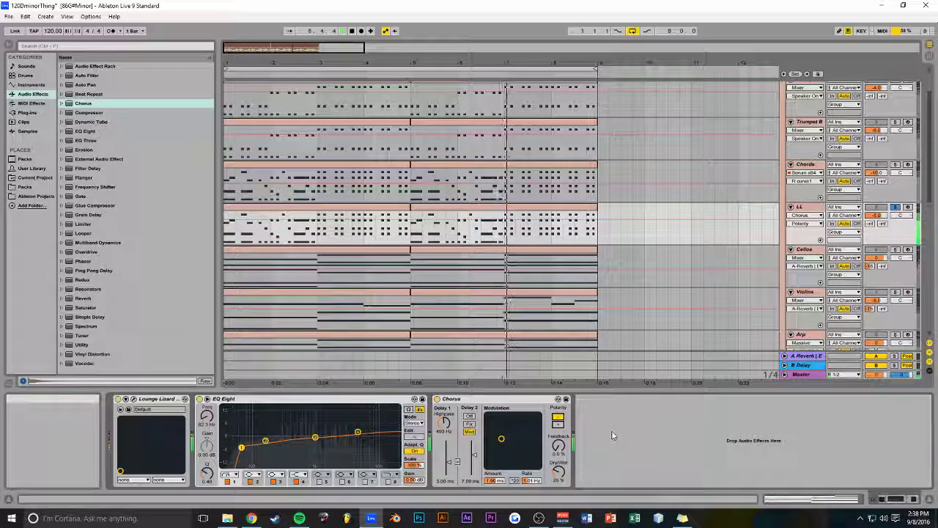
# - Save the set and unsolo the LL track to review it within the full mix
pyautogui.hotkey('ctrl', 's')
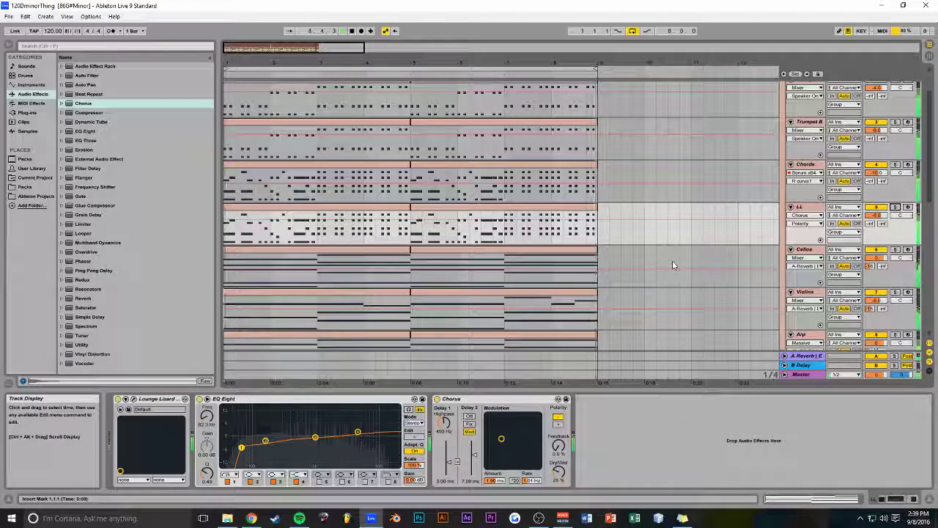
pyautogui.scroll(2, 672, 264)
pyautogui.scroll(-15, 622, 181)
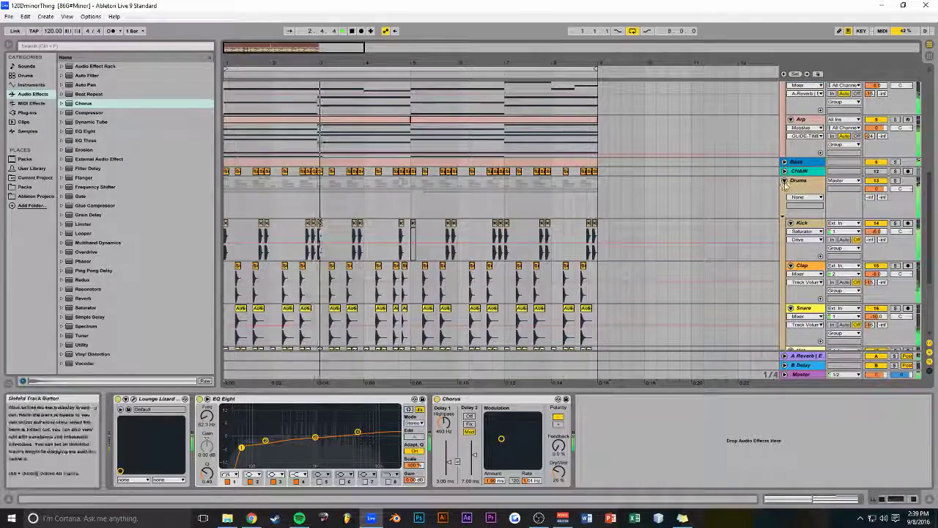
pyautogui.scroll(15, 696, 184)
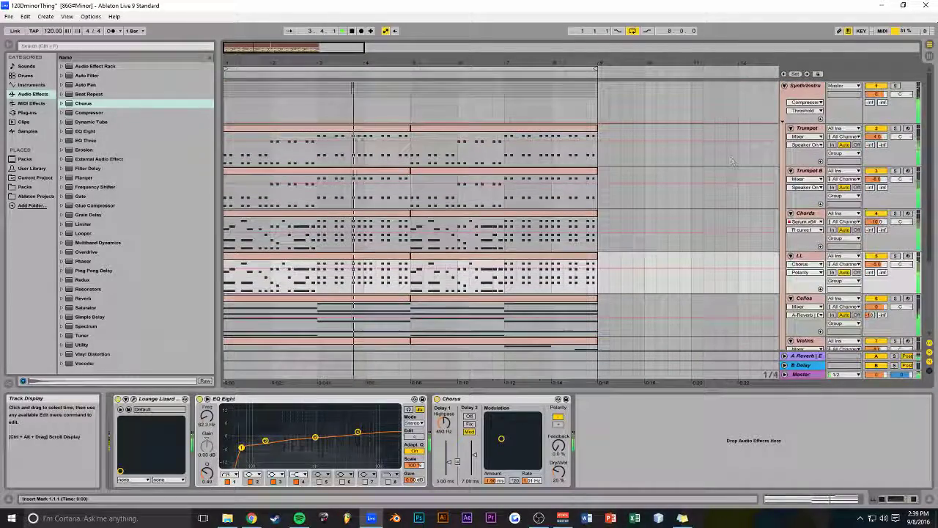
# - Collapse the Synth/Instru track group, stop playback at the song start, and switch to OBS
pyautogui.click(784, 86)
pyautogui.moveTo(364, 48); pyautogui.dragTo(280, 36)
pyautogui.press('space')
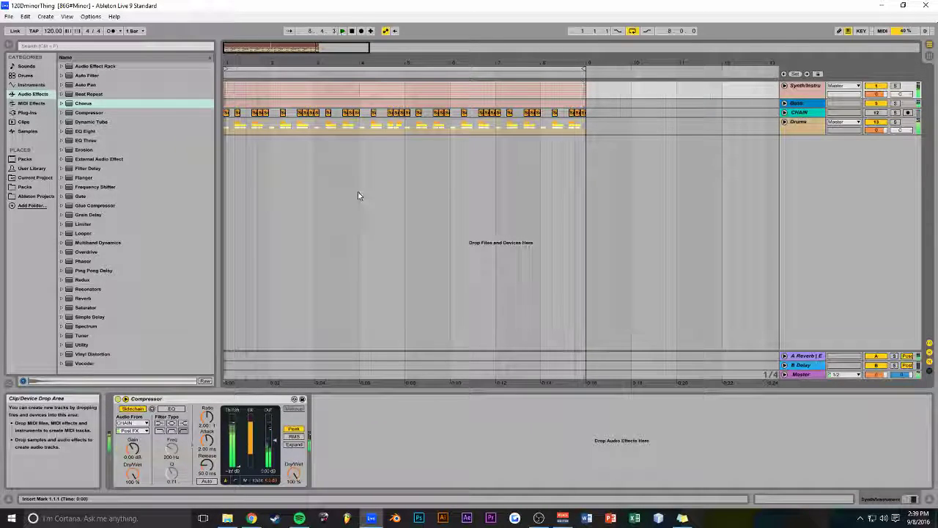
pyautogui.hotkey('alt', 'Tab')
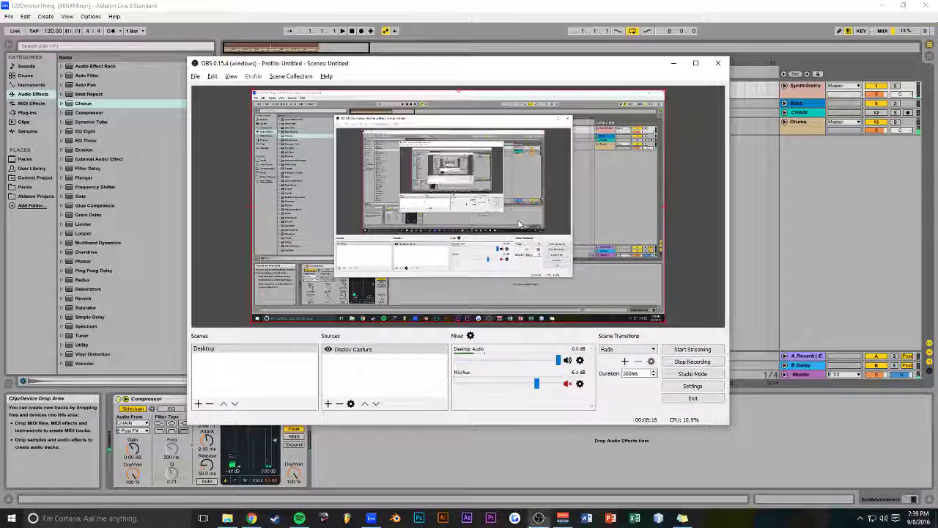